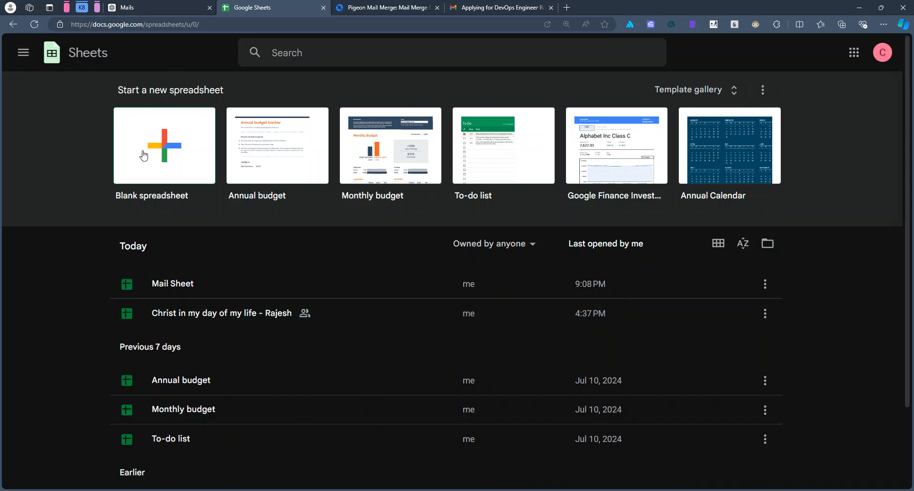
In the Mail Sheet spreadsheet's Mails sheet, delete the old recipient cells A2:C12, shifting the remaining cells left.
left_click(163, 288)
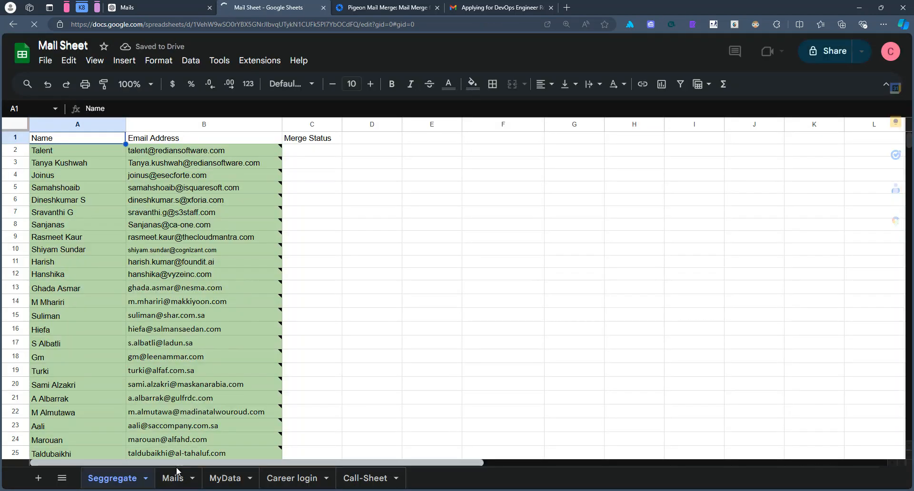
left_click(175, 478)
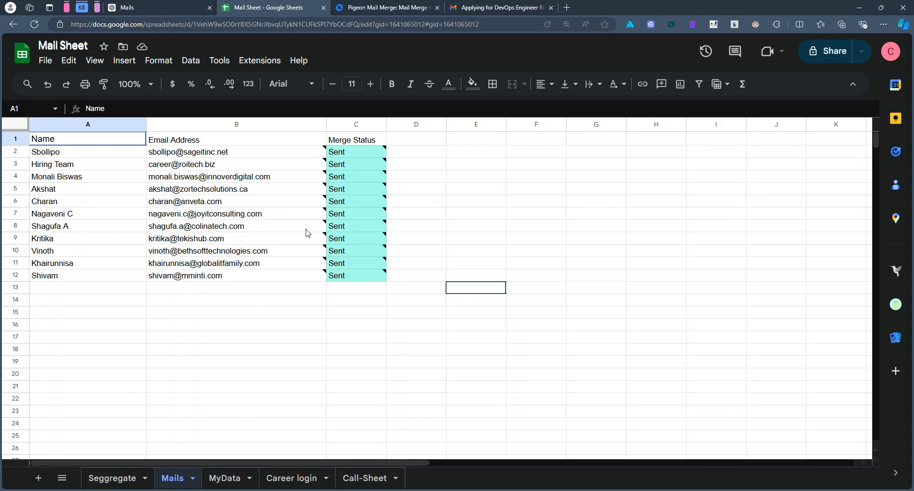
left_click_drag(63, 153, 372, 279)
right_click(344, 250)
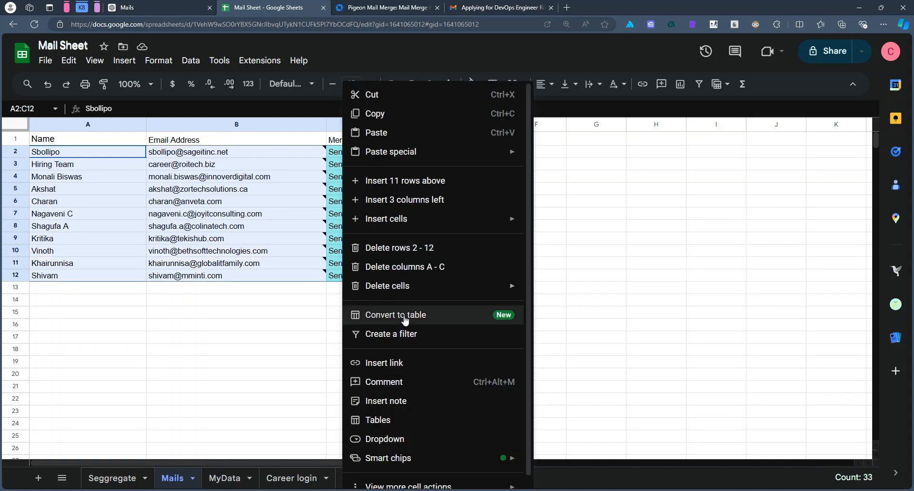
mouse_move(490, 286)
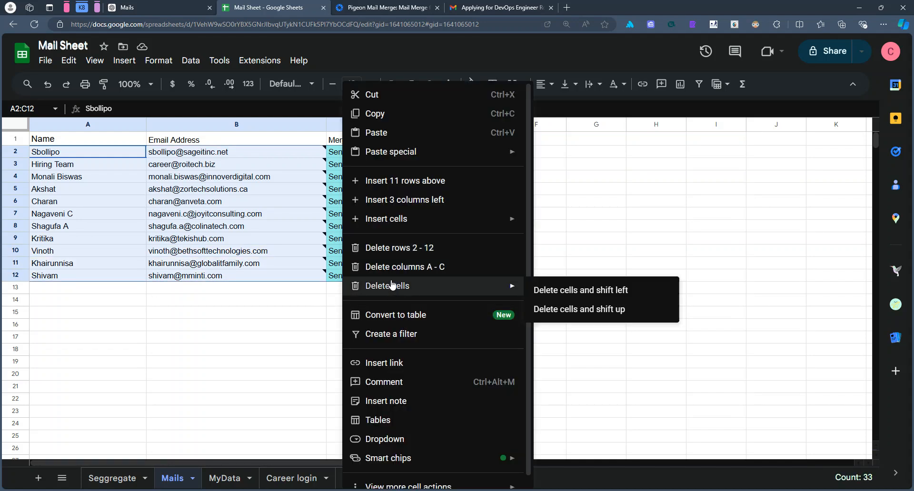
left_click(597, 289)
left_click(321, 251)
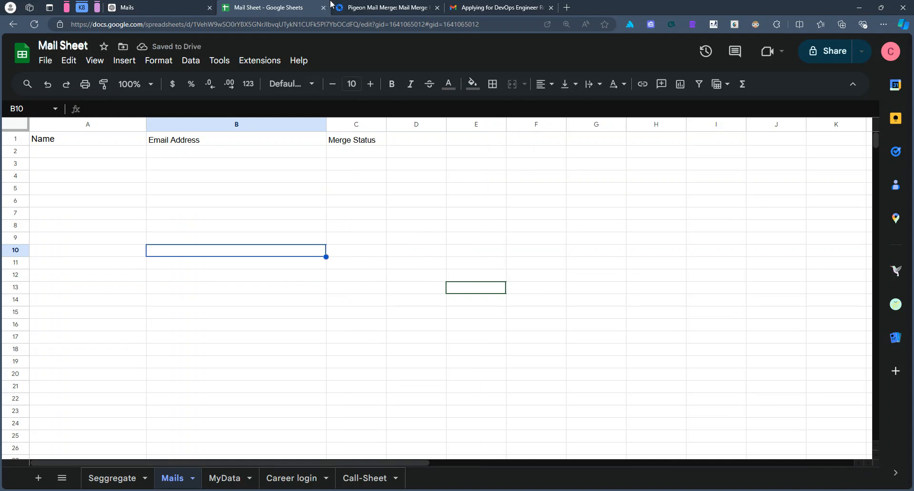
Open the LinkedIn feed in a new browser tab and search for "azure devops".
left_click(566, 7)
type("linkedin.com/feed/")
key("Return")
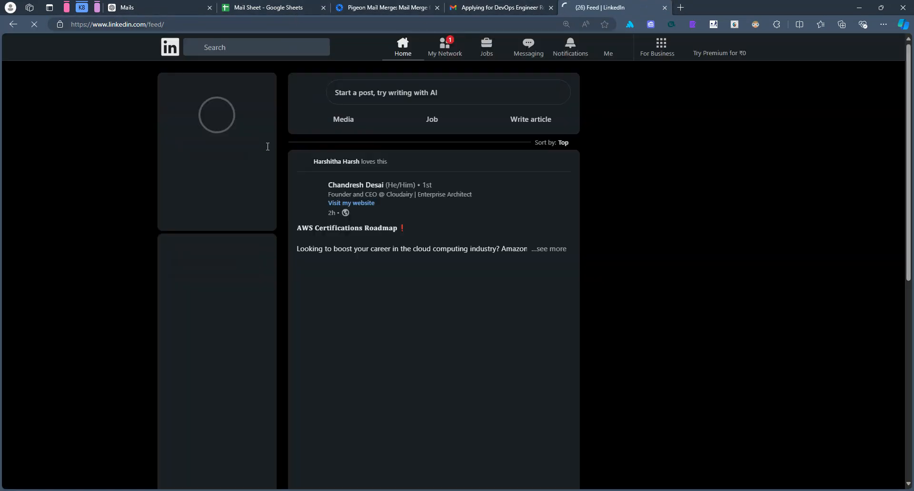
left_click(252, 48)
type("a")
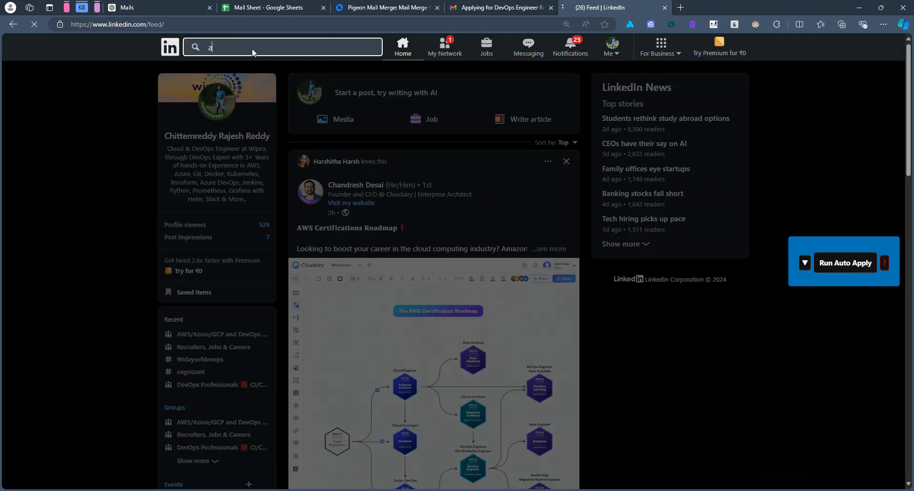
type("zure devops")
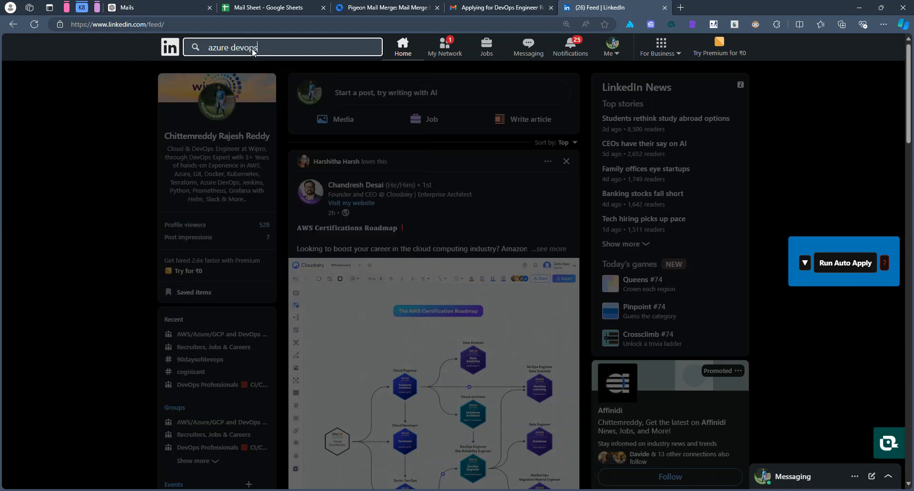
key("Return")
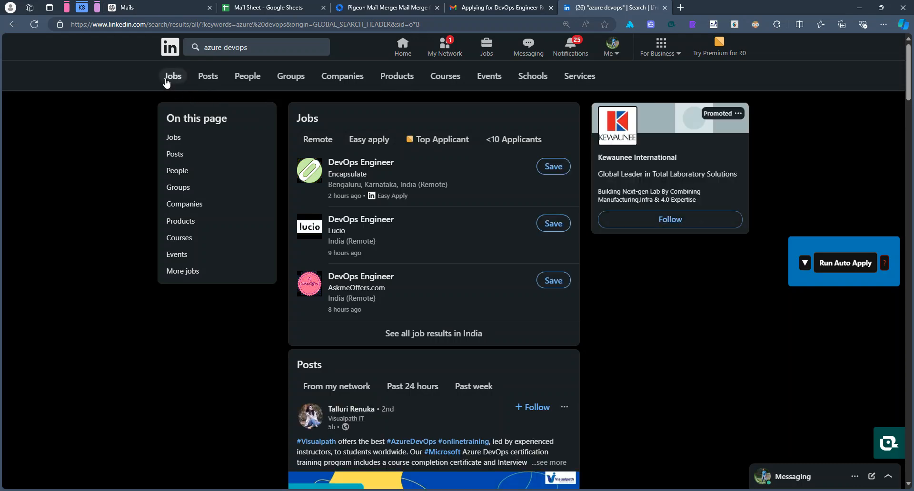
Restrict the search results to posts published in the past 24 hours.
left_click(168, 79)
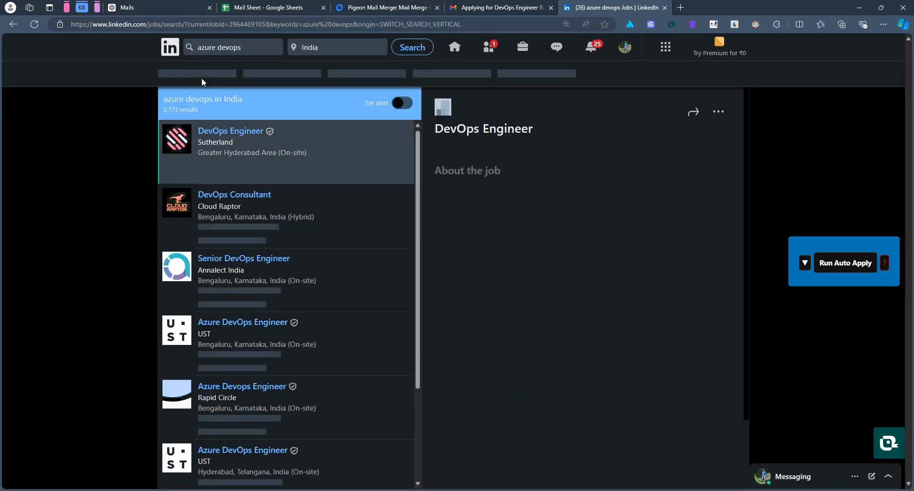
left_click(177, 76)
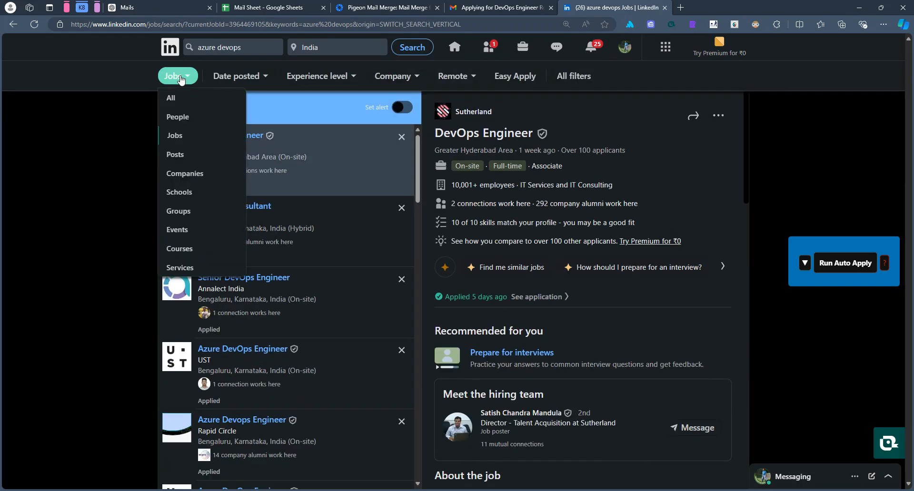
left_click(182, 154)
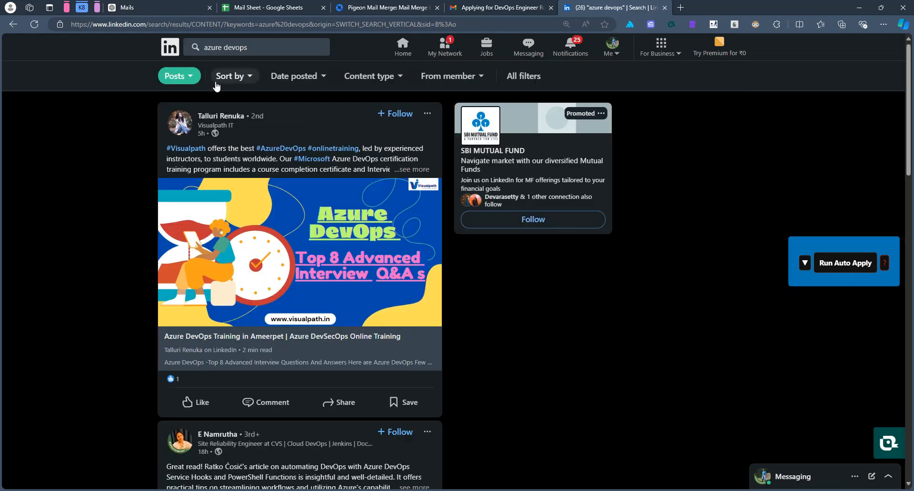
left_click(282, 78)
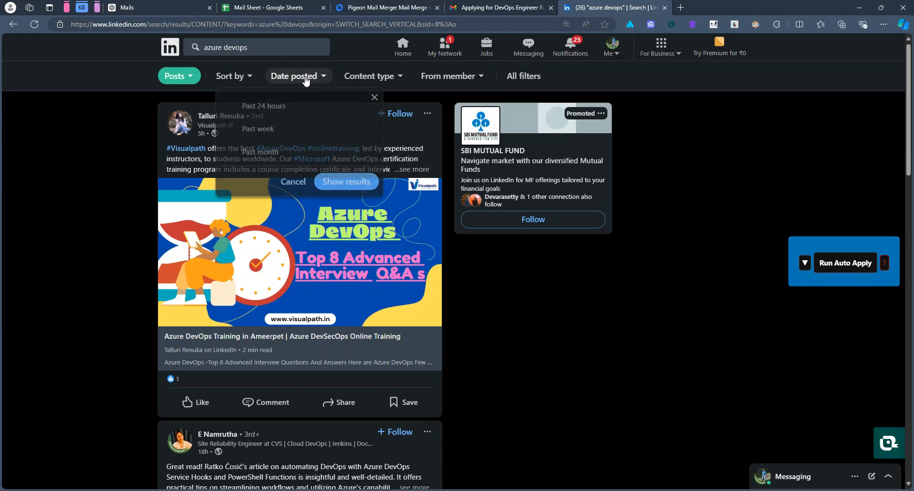
left_click(232, 107)
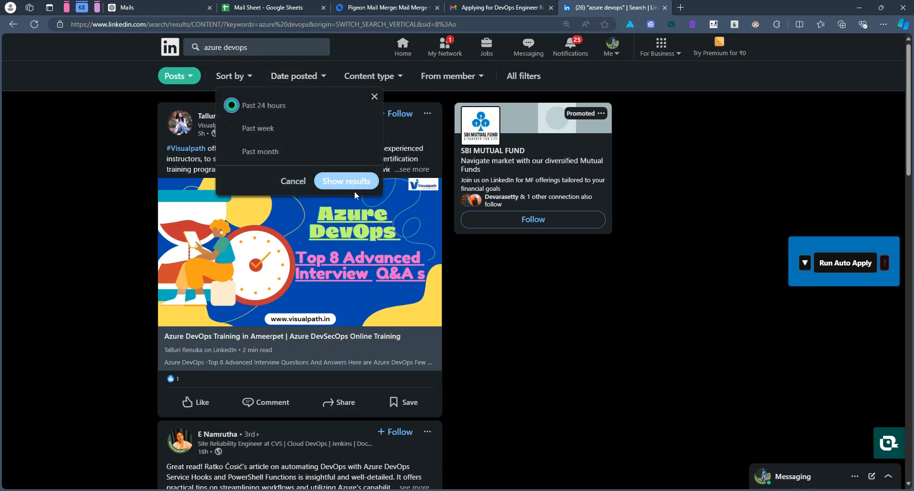
left_click(346, 181)
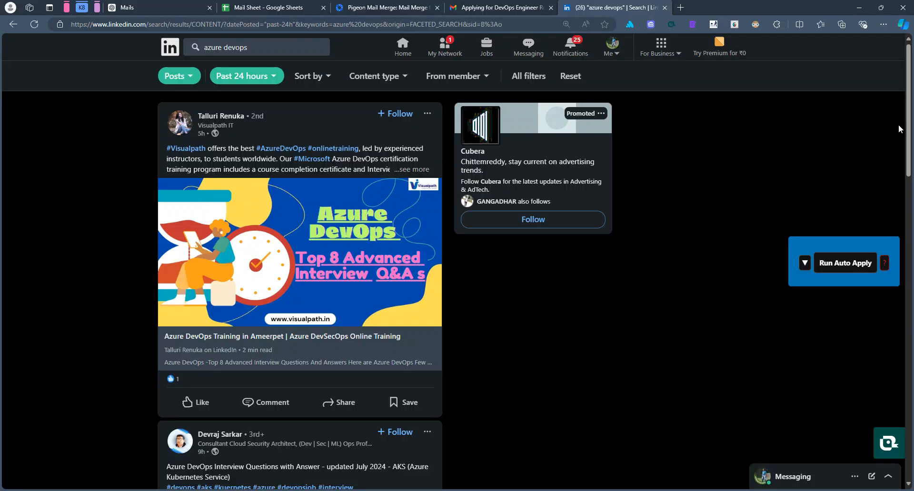
Browse the post results and expand the recruiters' job posts to examine their job details and resume contact addresses.
left_click_drag(909, 137, 908, 473)
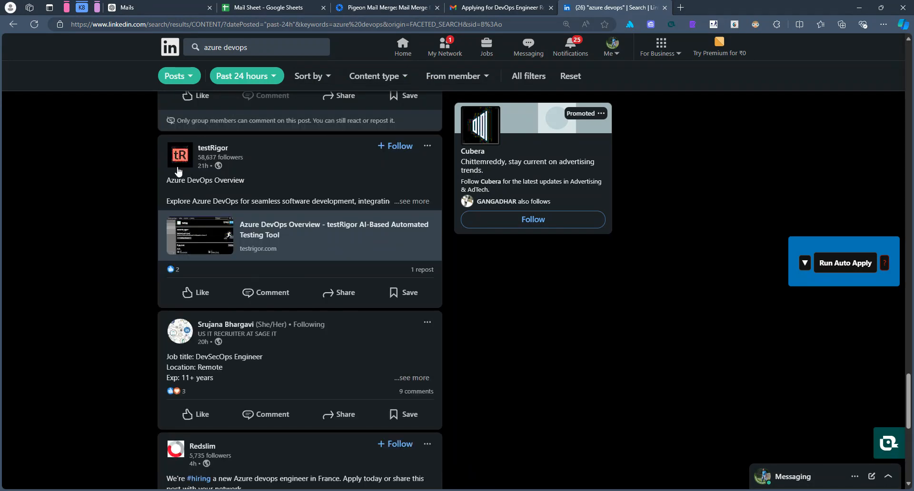
left_click(411, 201)
scroll(329, 248, "down", 1)
scroll(330, 248, "down", 2)
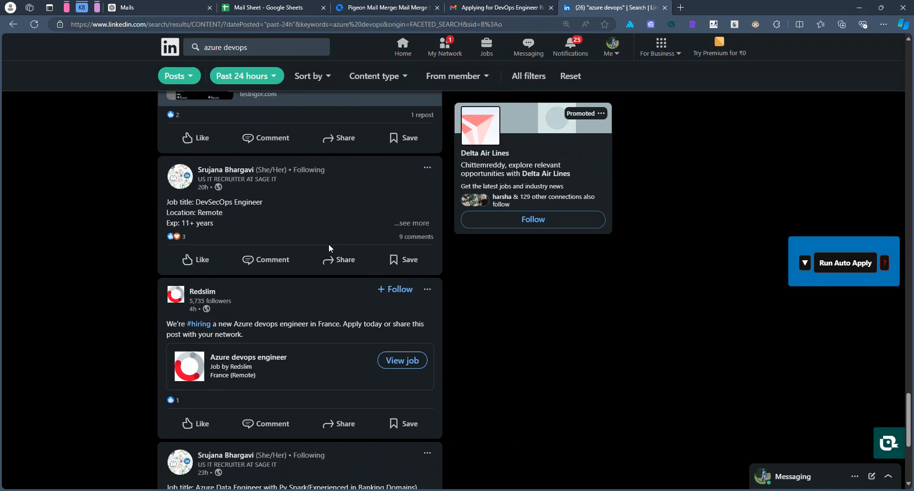
left_click(404, 224)
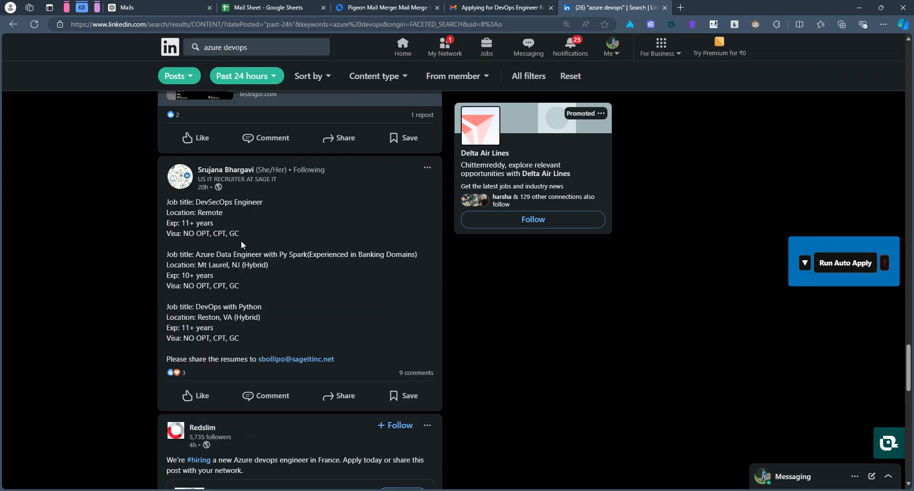
scroll(244, 244, "down", 1)
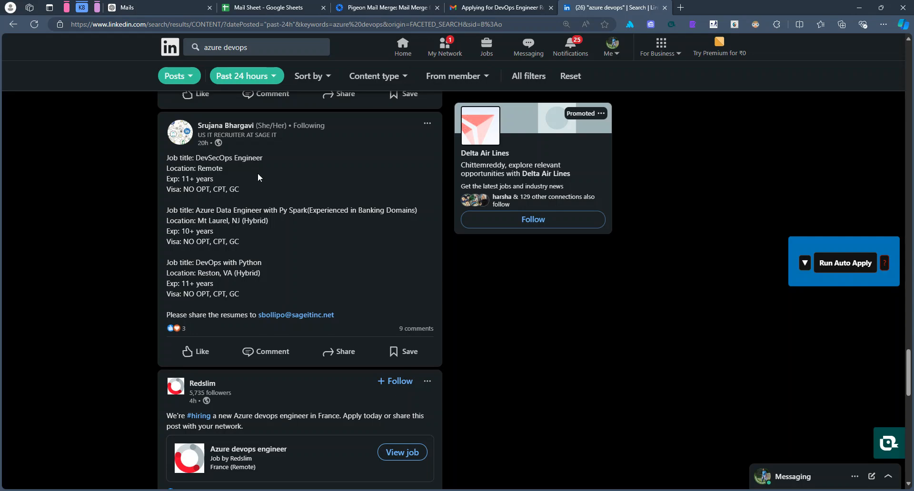
scroll(343, 296, "down", 8)
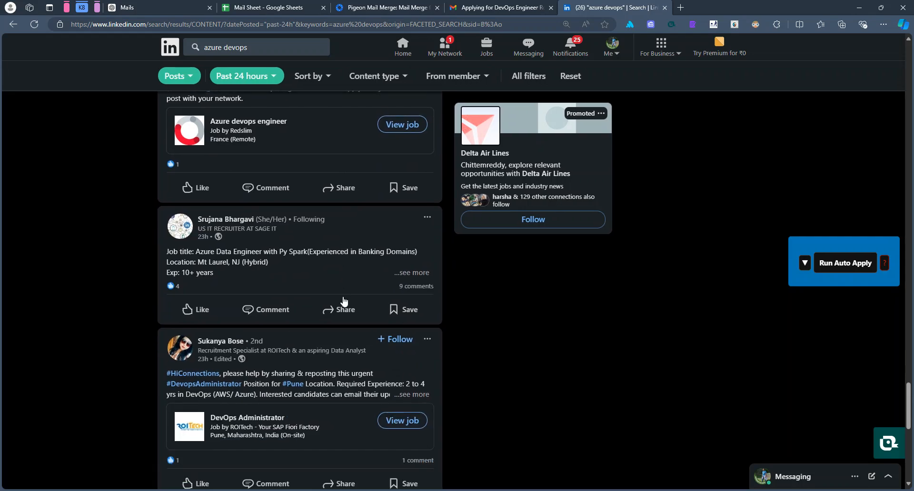
left_click(418, 208)
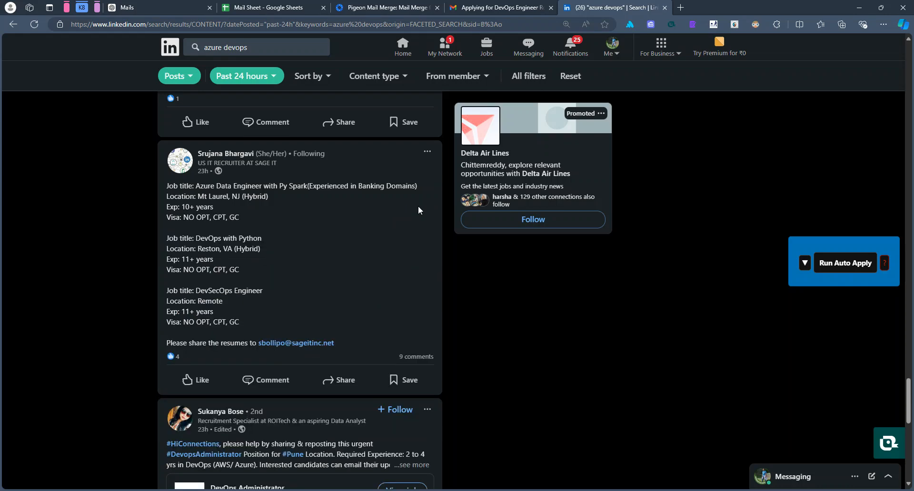
scroll(301, 348, "down", 6)
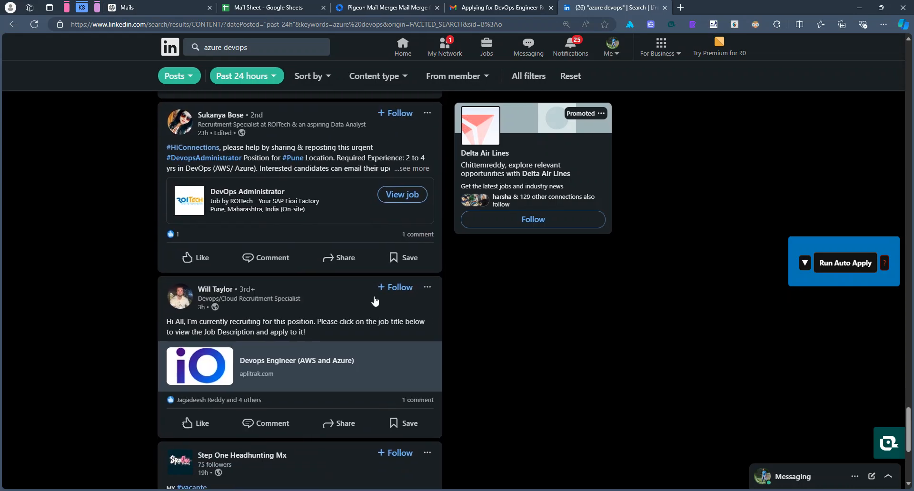
left_click(407, 402)
Load further post results down to the Azure DevOps Engineer (W2 Position) post for Plano, TX and expand its full text.
scroll(408, 405, "down", 17)
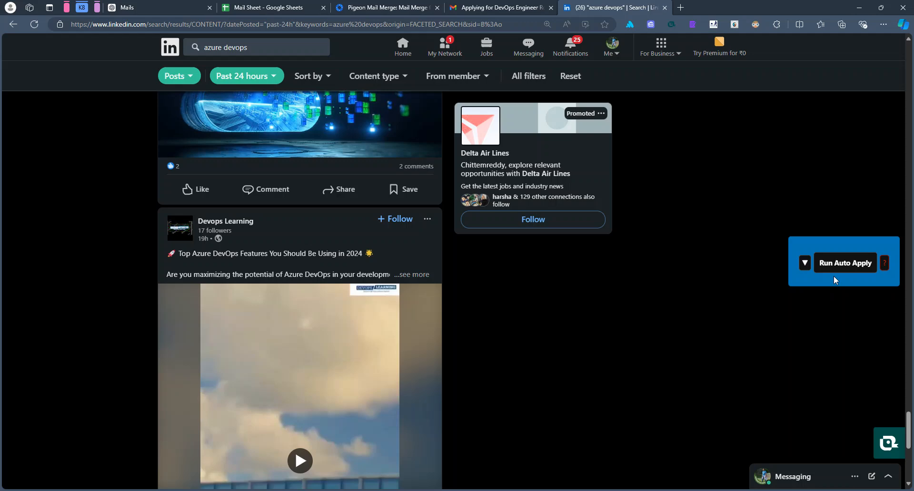
scroll(833, 276, "down", 10)
scroll(621, 287, "down", 10)
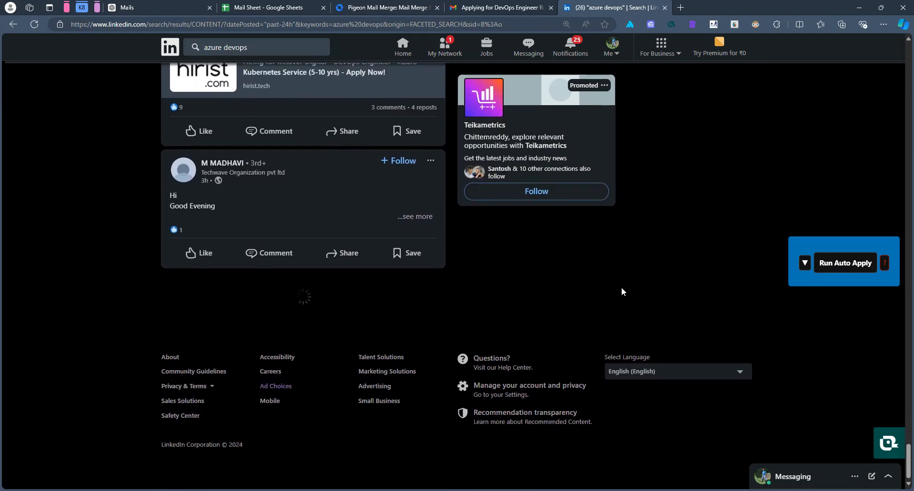
scroll(621, 287, "down", 10)
scroll(621, 287, "down", 3)
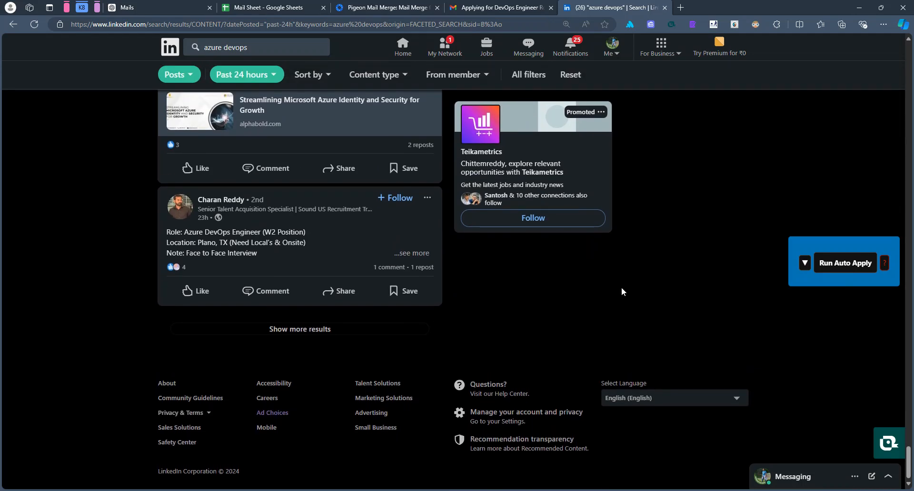
scroll(621, 287, "down", 3)
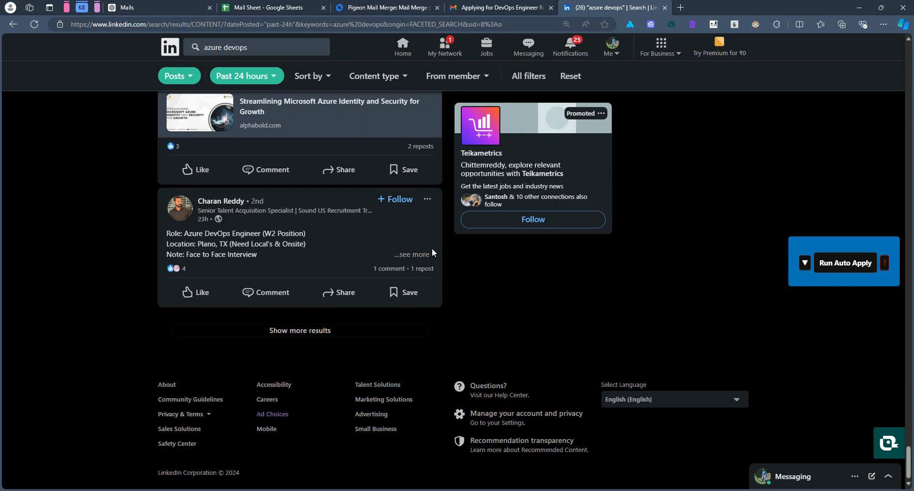
left_click(405, 255)
scroll(253, 364, "down", 2)
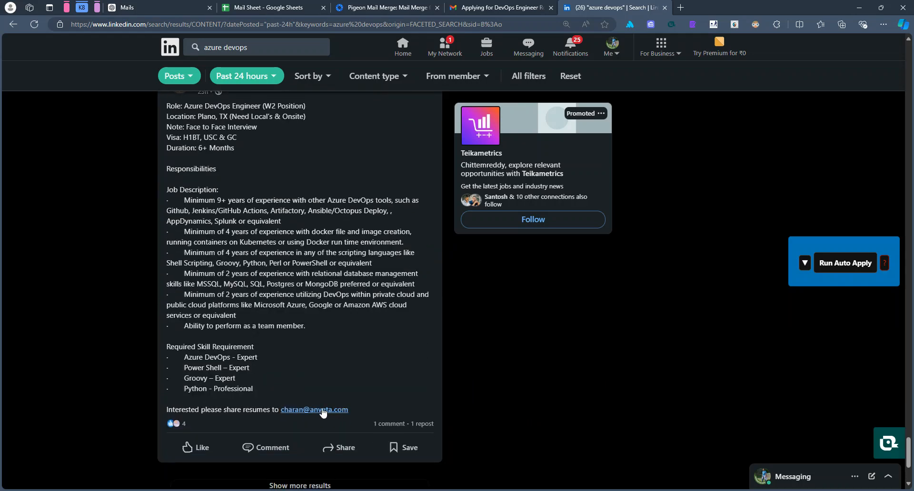
Copy the entire LinkedIn results page and paste it into the Email Extractor on email-checker.net, opened in a new tab.
key("ctrl+a")
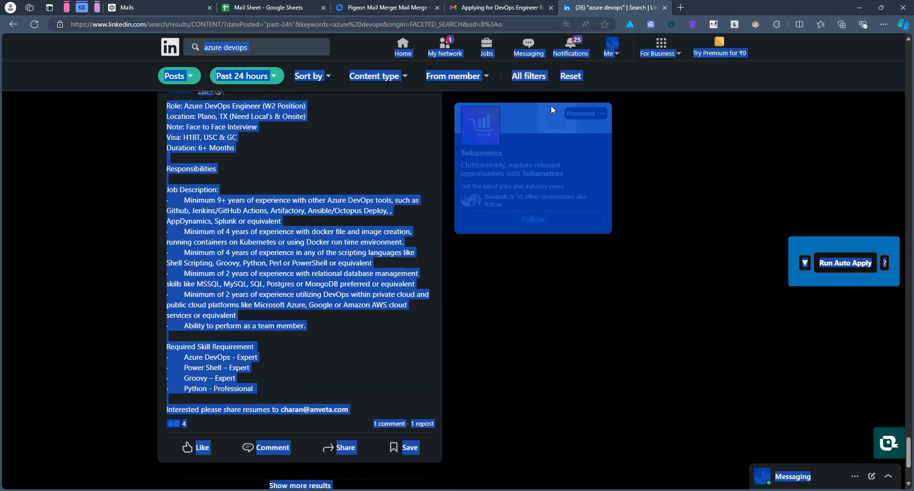
left_click(680, 7)
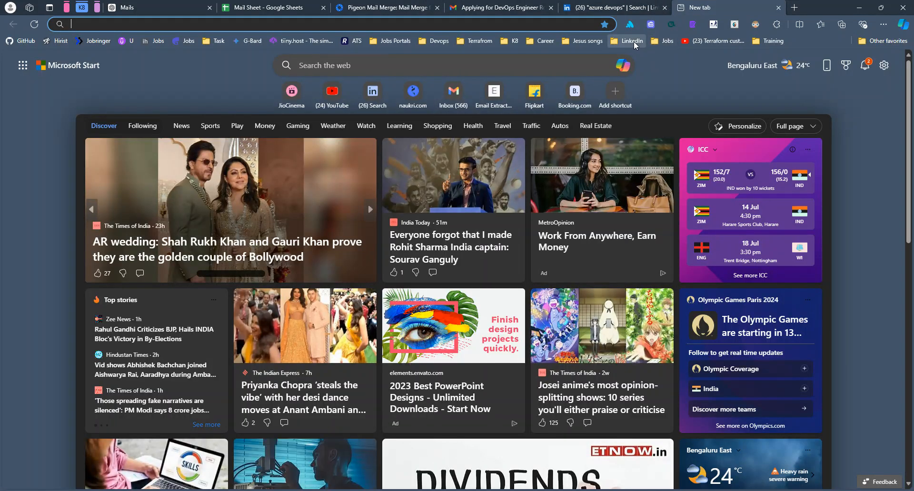
left_click(636, 94)
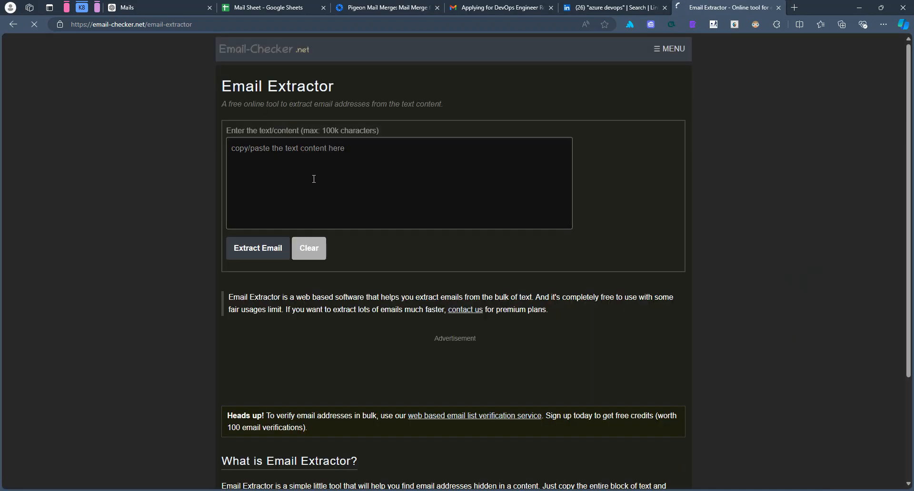
left_click(313, 179)
key("ctrl+v")
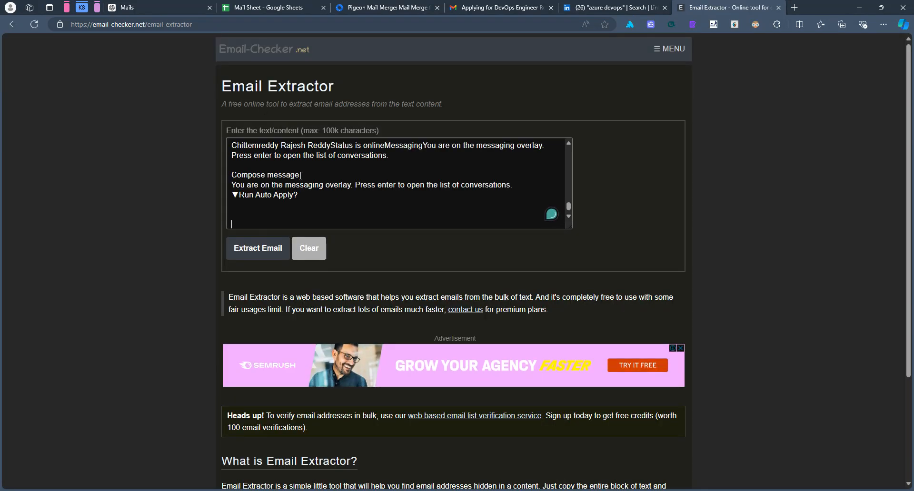
Look over the pasted text and extract the email addresses from it.
scroll(298, 189, "up", 10)
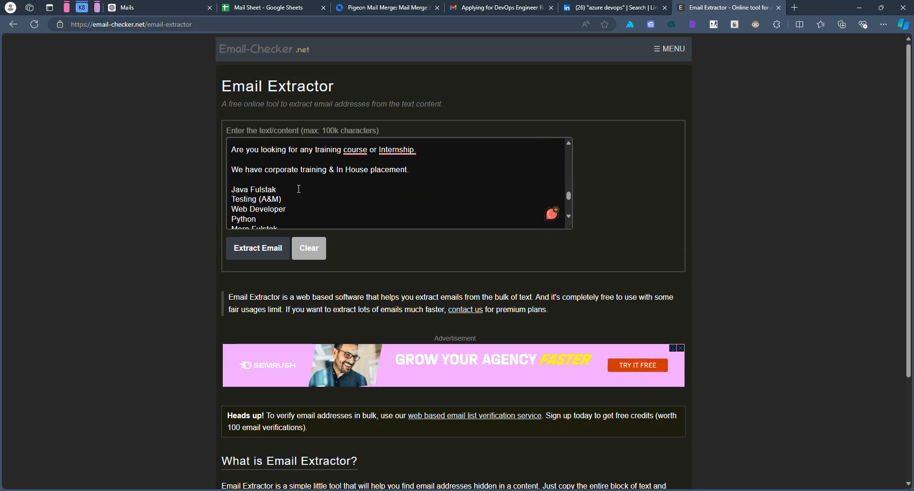
scroll(298, 189, "up", 5)
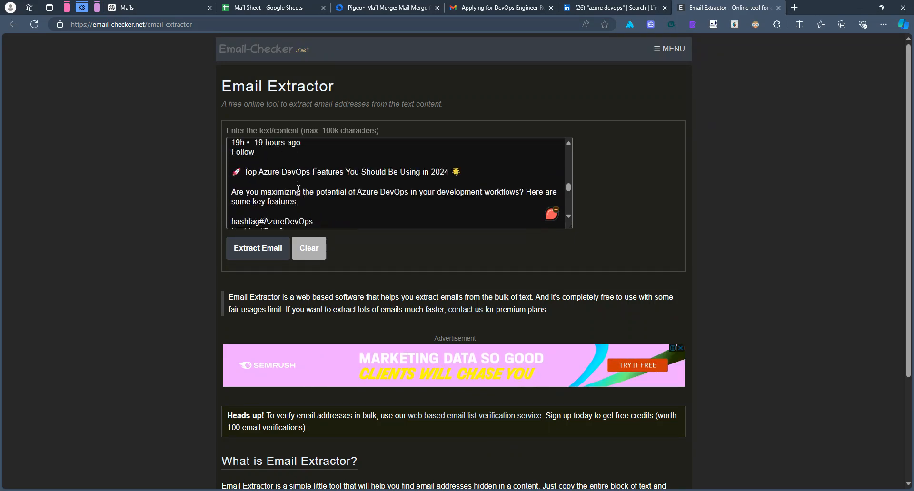
left_click(257, 252)
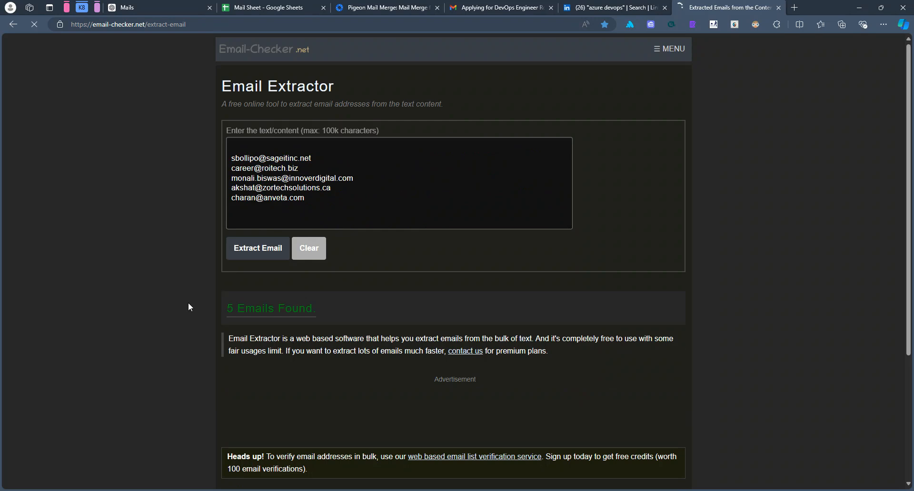
Examine the extracted email addresses and compare them with the contact details in the LinkedIn job posts.
left_click_drag(318, 168, 310, 163)
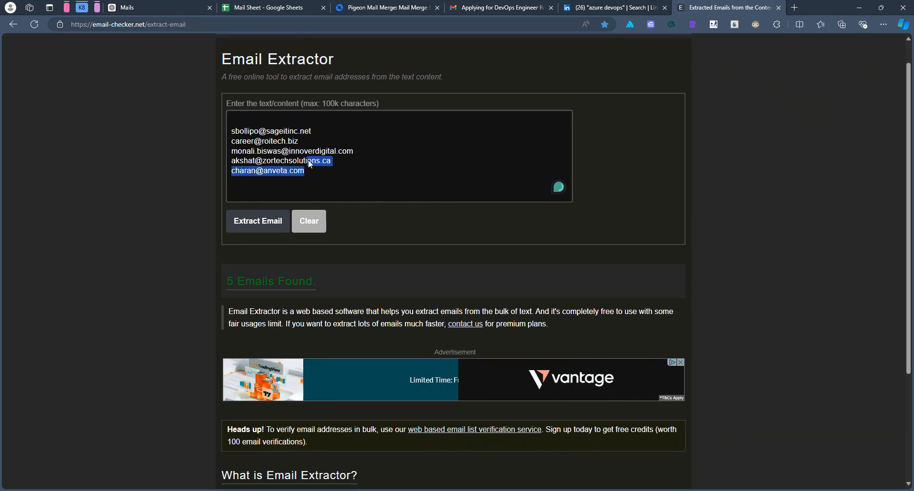
left_click(272, 170)
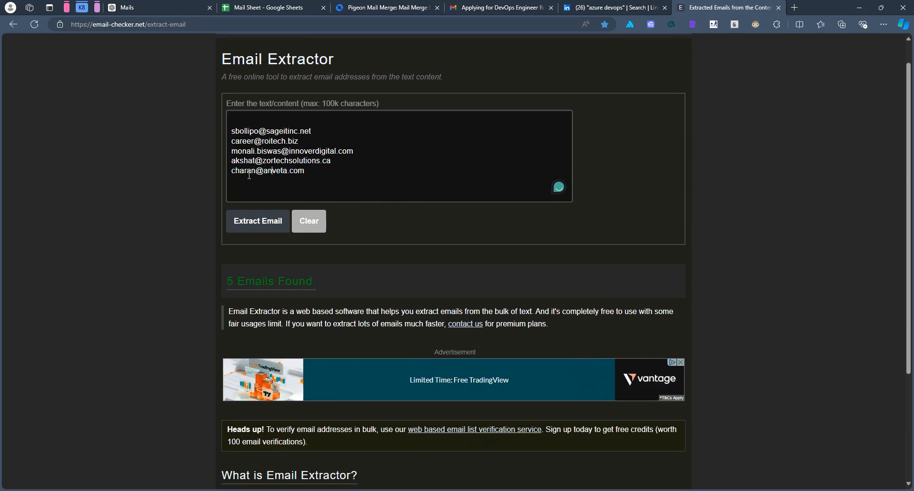
left_click(598, 6)
left_click(338, 347)
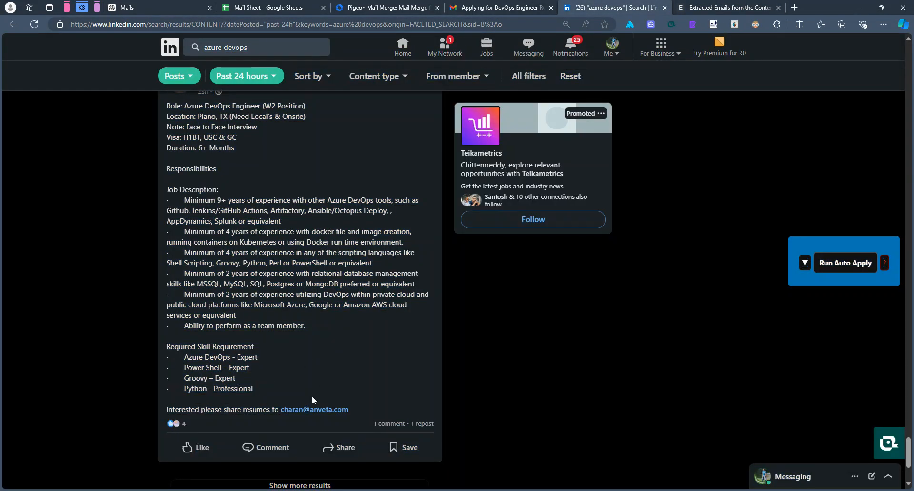
scroll(313, 353, "up", 10)
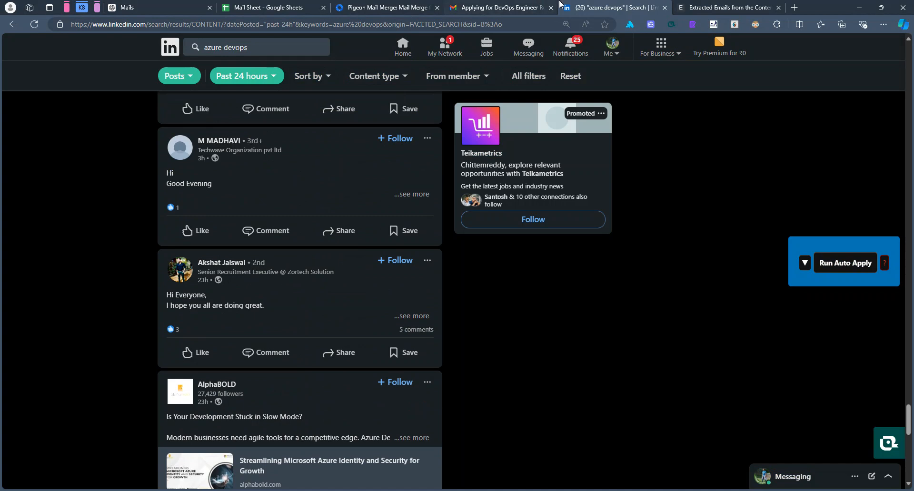
left_click(700, 4)
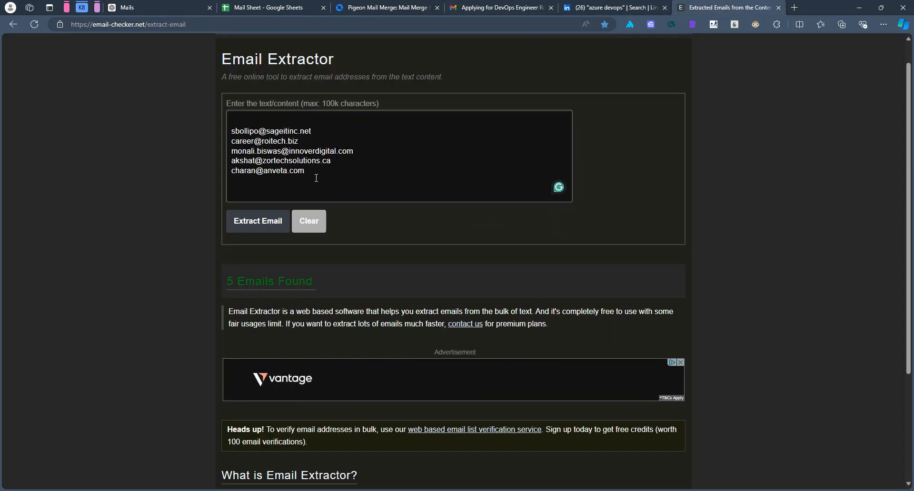
Copy all the extracted email addresses and paste them into the Email Address column of the Mail Sheet, starting at B2.
left_click_drag(315, 171, 232, 132)
key("ctrl+c")
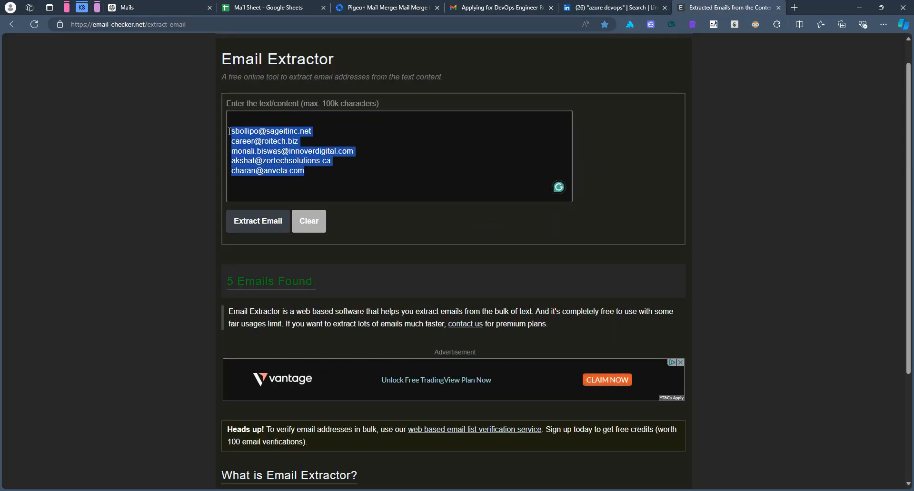
left_click(370, 4)
left_click(215, 6)
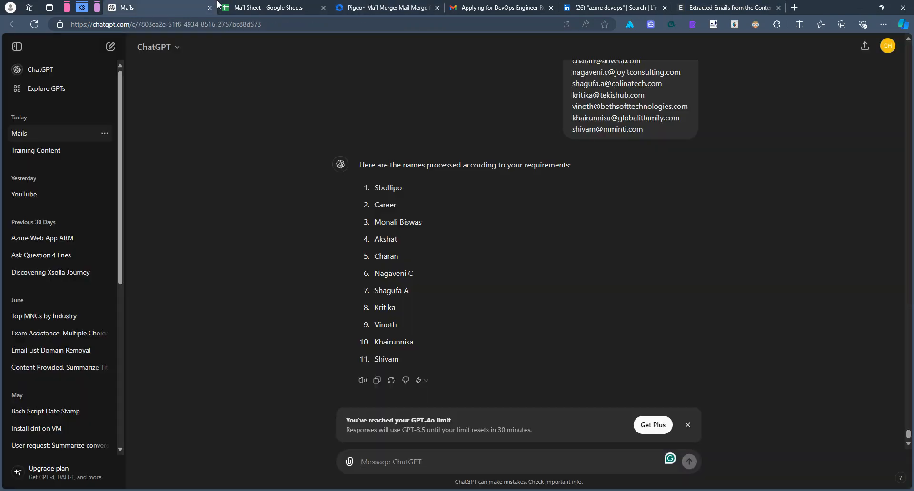
left_click(244, 6)
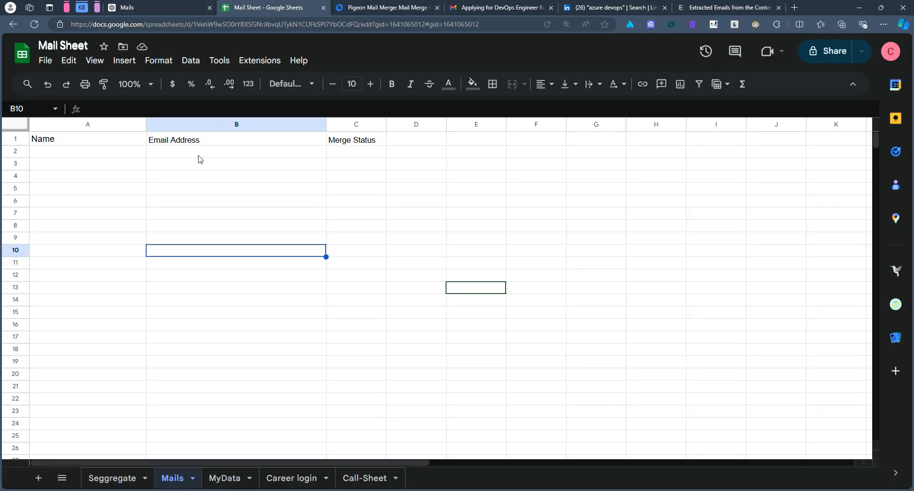
left_click(165, 153)
key("ctrl+v")
left_click(225, 238)
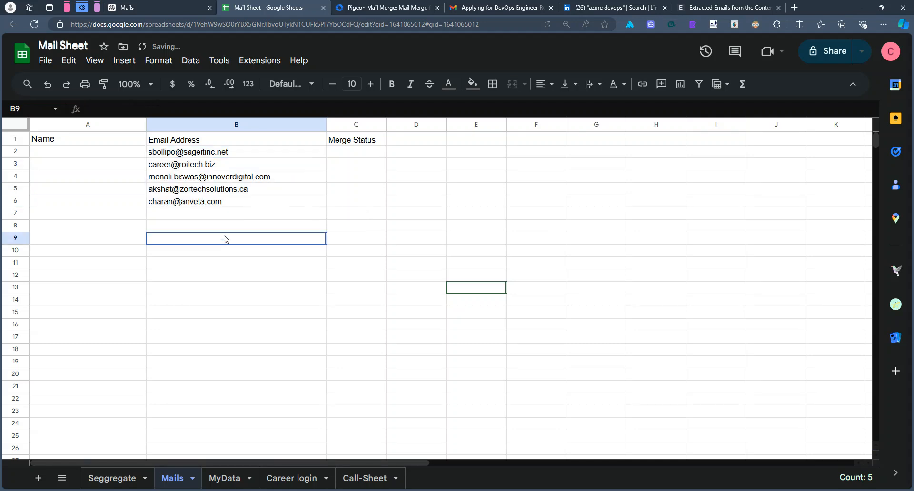
Move the LinkedIn search tab ahead of the ChatGPT and Mail Sheet tabs, outside any tab group, and look through its posts.
left_click(619, 7)
key("ctrl+w")
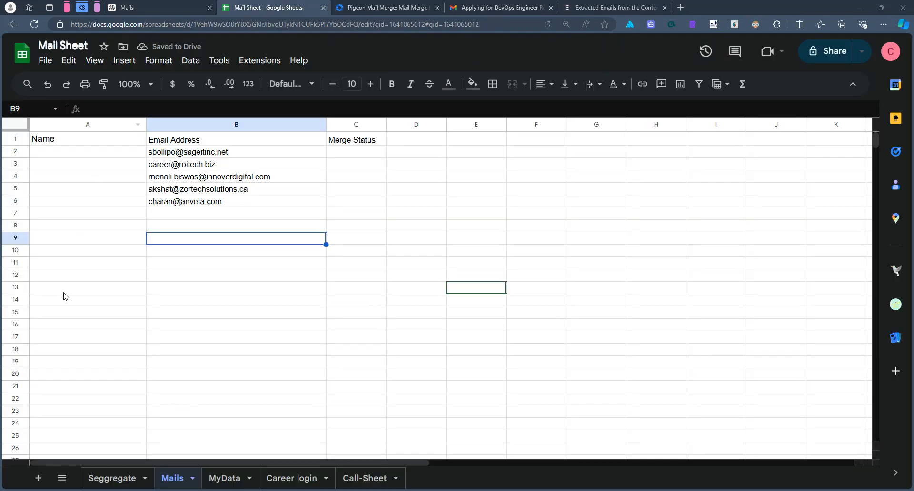
key("ctrl+shift+t")
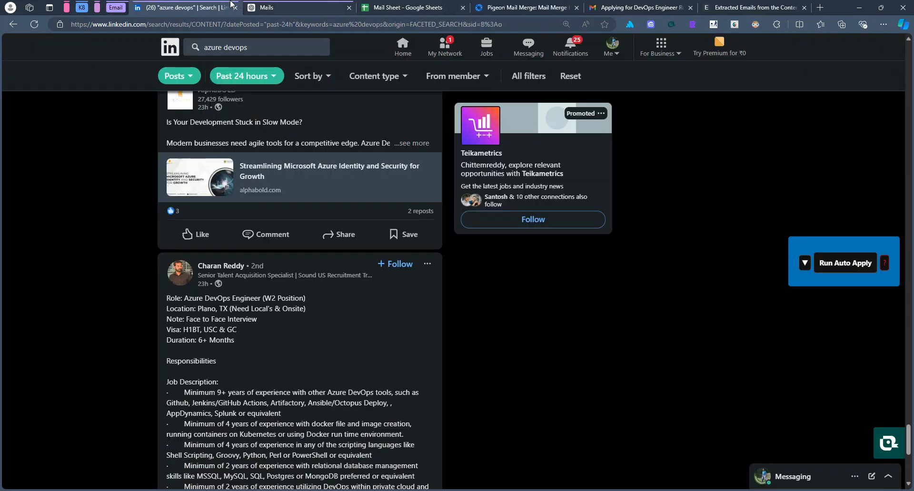
left_click(146, 97)
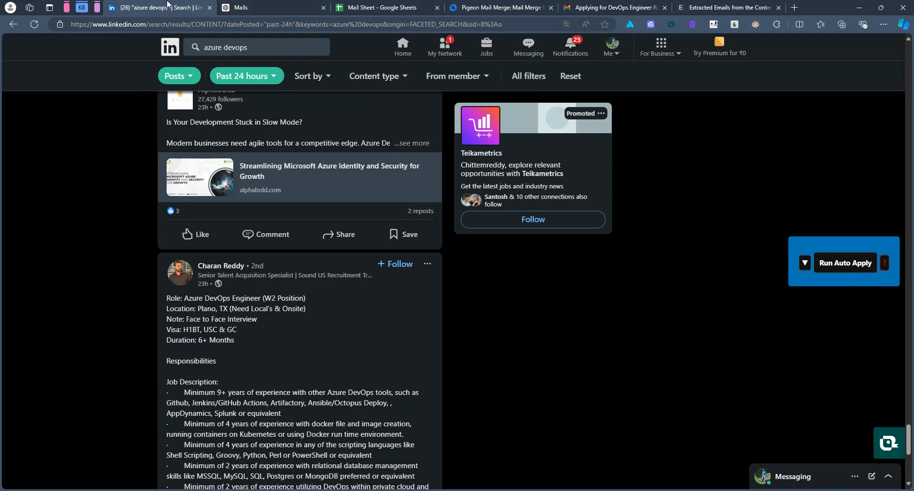
scroll(253, 288, "down", 10)
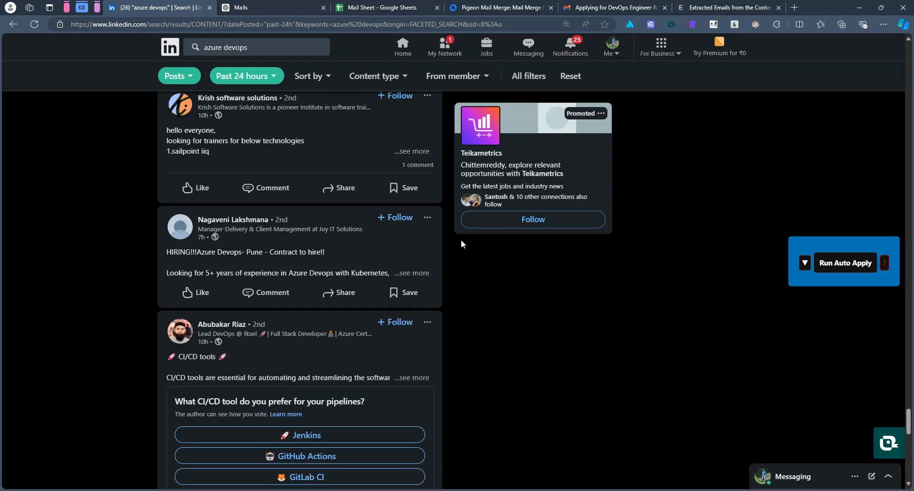
Copy the email addresses in B2:B6 of the Mail Sheet and paste them into the message box of ChatGPT's Mails chat.
left_click(350, 7)
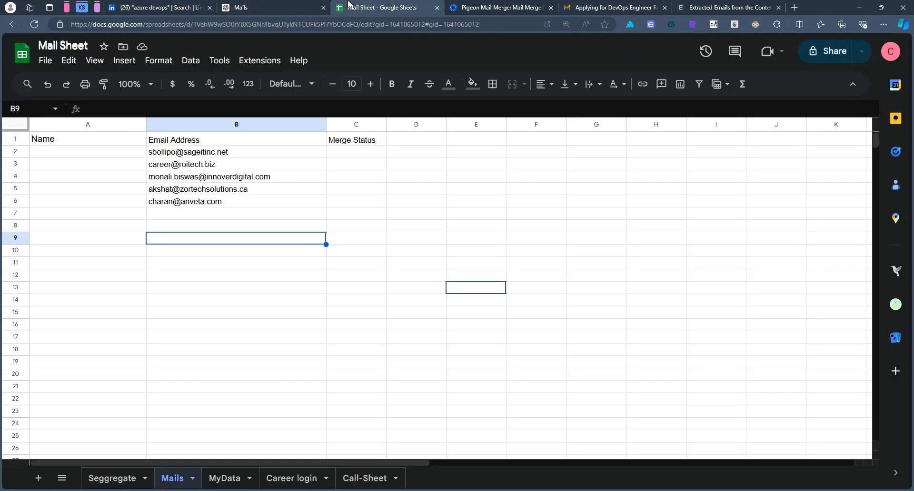
left_click_drag(163, 154, 220, 206)
key("ctrl+c")
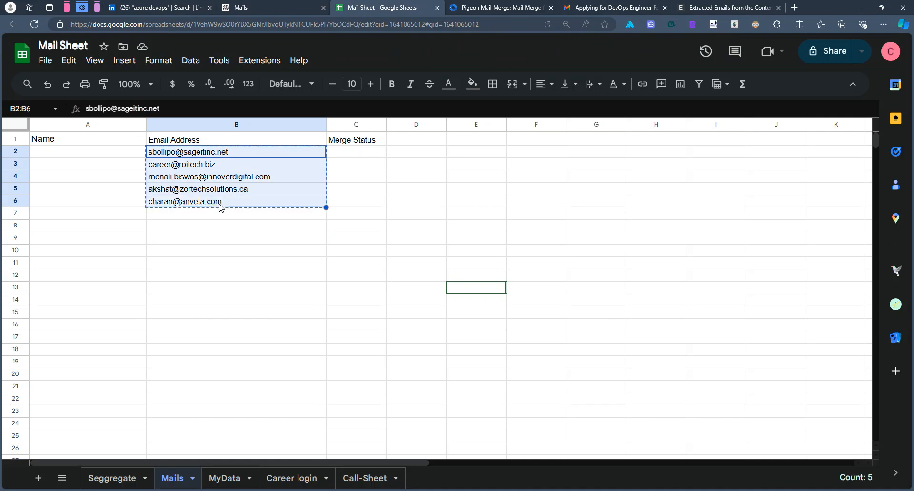
left_click(262, 5)
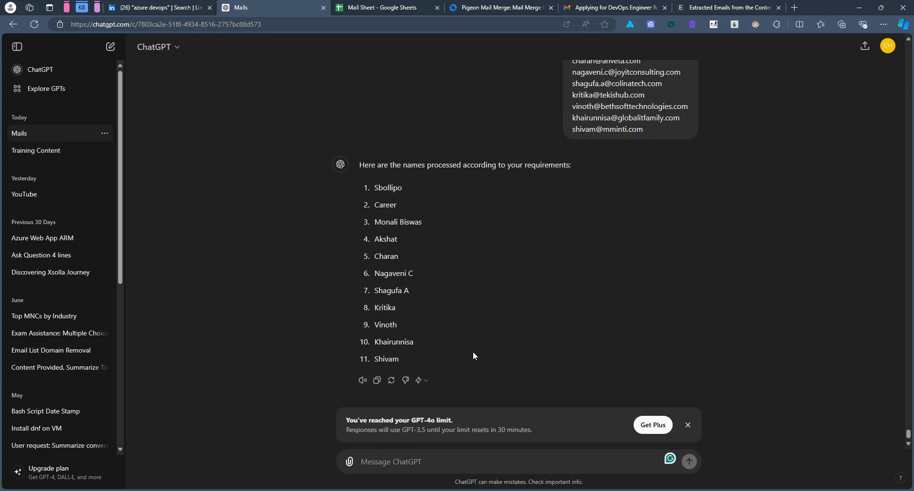
key("ctrl+v")
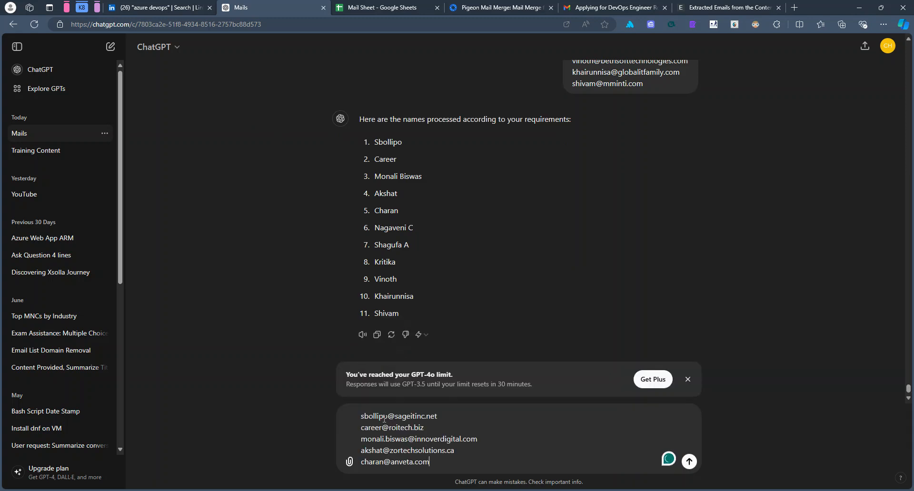
left_click_drag(380, 414, 364, 415)
left_click(387, 416)
type(".fg")
key("BackSpace")
key("BackSpace")
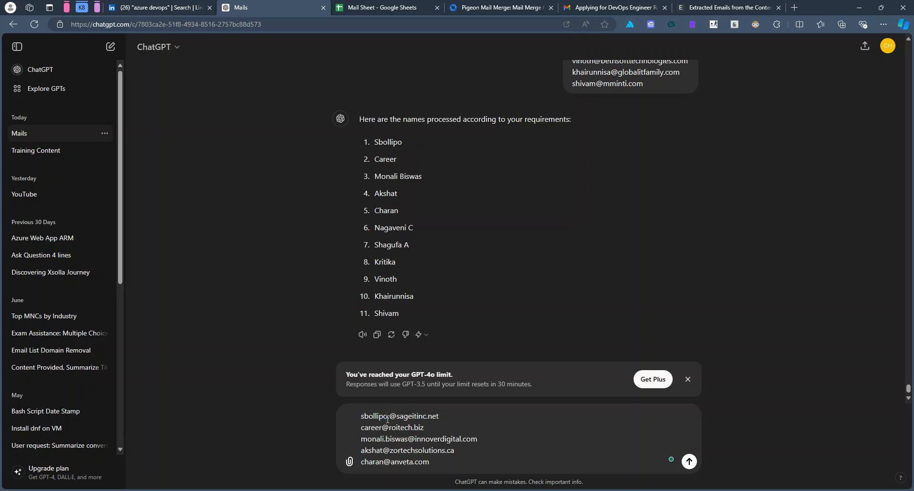
type("rena")
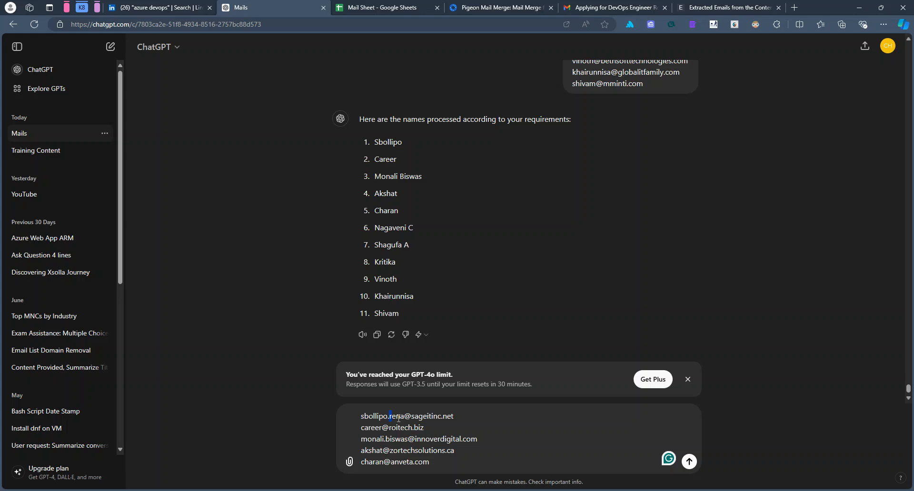
key("BackSpace")
key("Delete")
key("Delete")
key("Delete")
key("Delete")
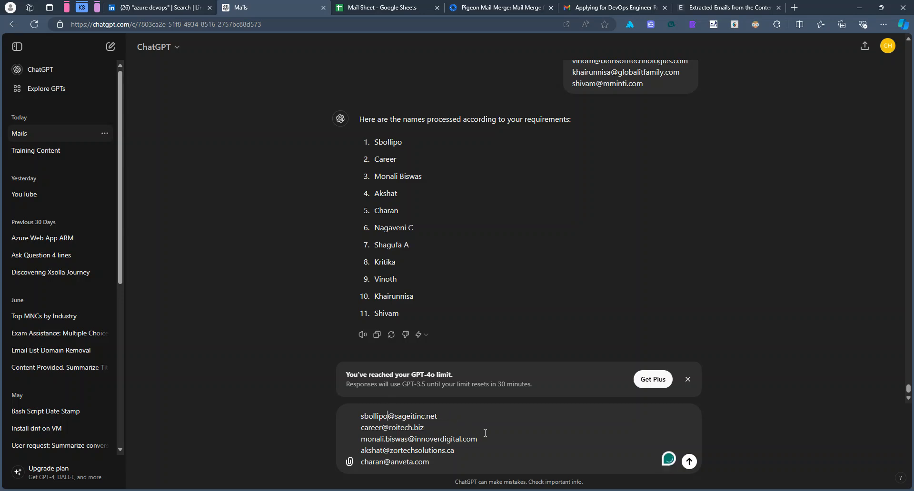
Send the pasted address list to ChatGPT and copy all the addresses from the sent message.
key("Return")
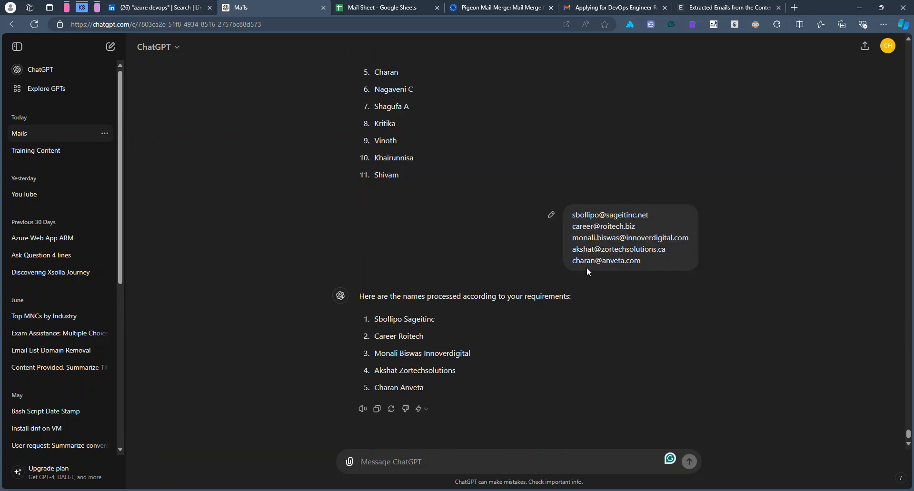
mouse_move(647, 265)
left_mouse_down()
mouse_move(569, 216)
mouse_move(667, 248)
mouse_move(655, 259)
left_mouse_up()
key("ctrl+c")
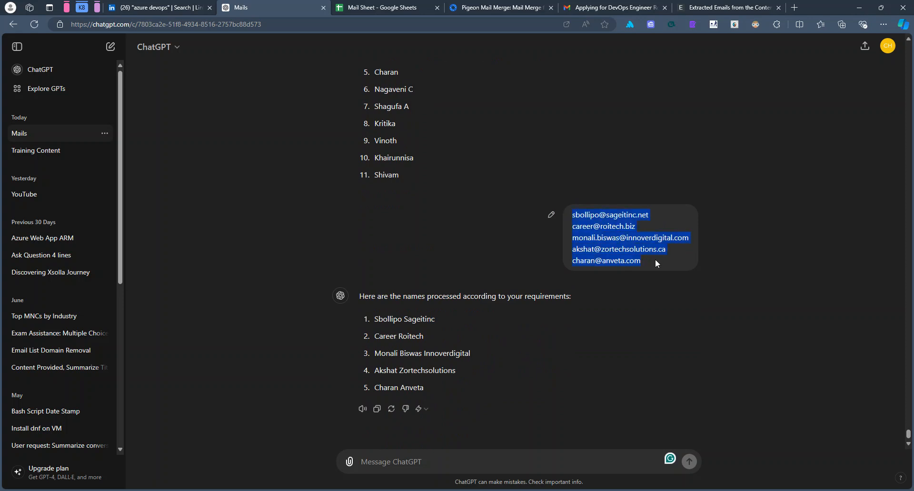
Edit the earlier, longer address message in the chat, replace its content with the copied addresses, and resend it.
scroll(655, 259, "up", 6)
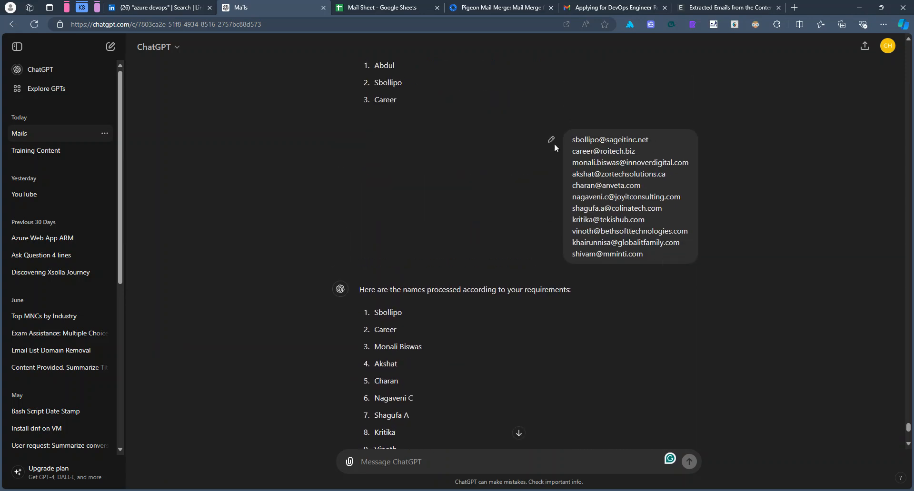
left_click(551, 139)
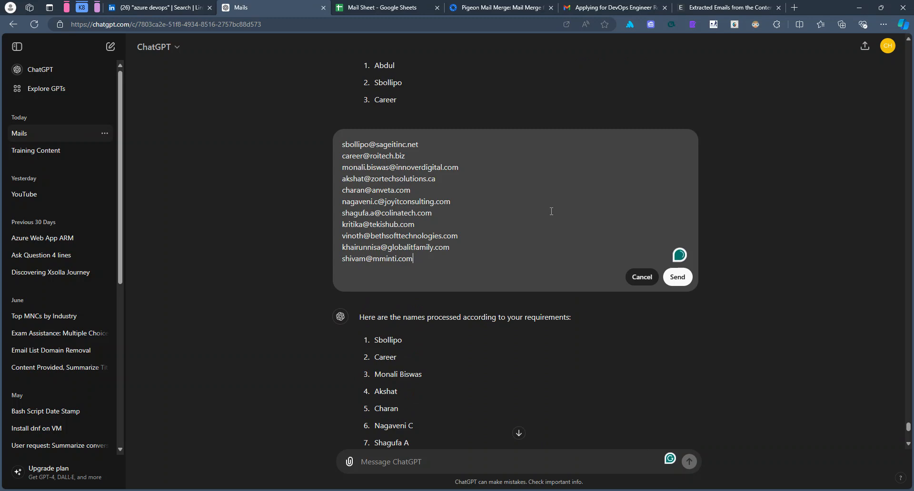
key("ctrl+v")
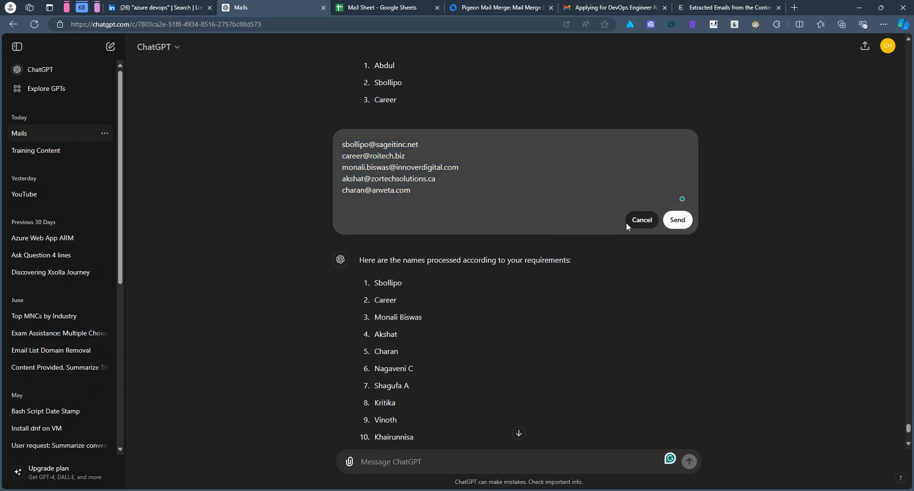
left_click(673, 221)
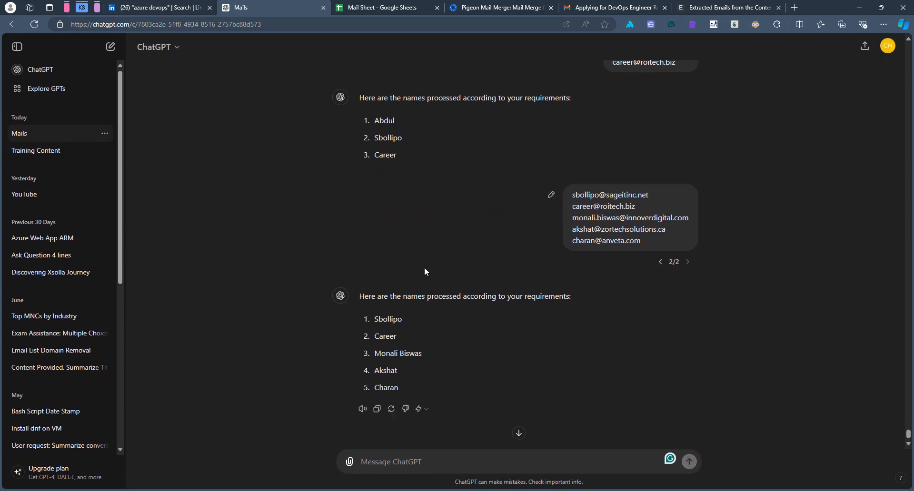
Copy the names from ChatGPT's new reply and paste them into the Name column of the Mail Sheet, starting at A2.
left_click_drag(413, 386, 372, 317)
key("ctrl+c")
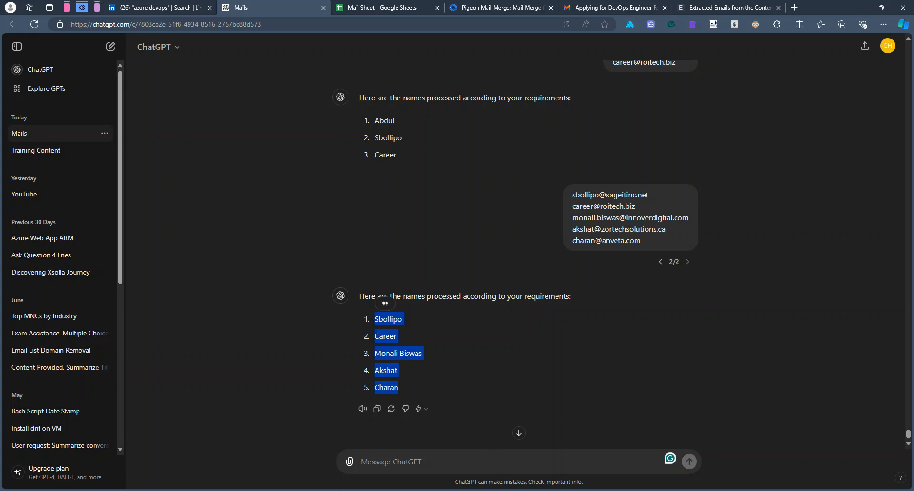
left_click(354, 5)
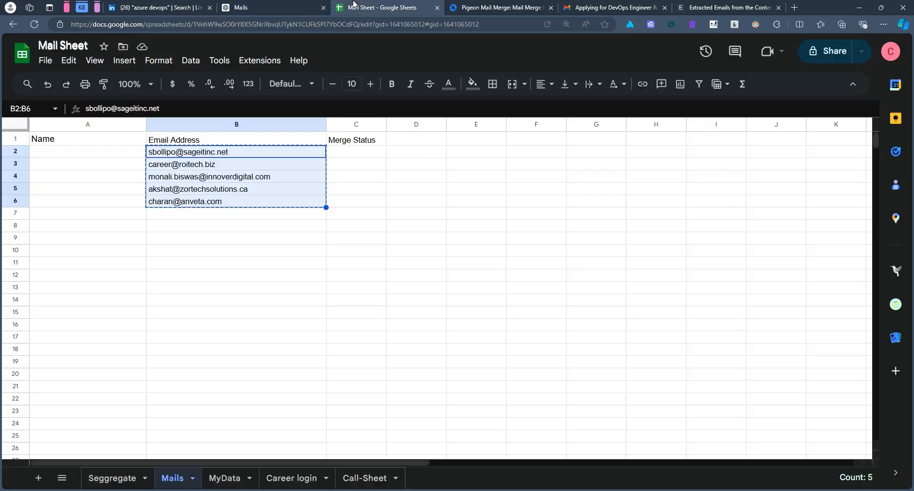
left_click(110, 152)
key("ctrl+v")
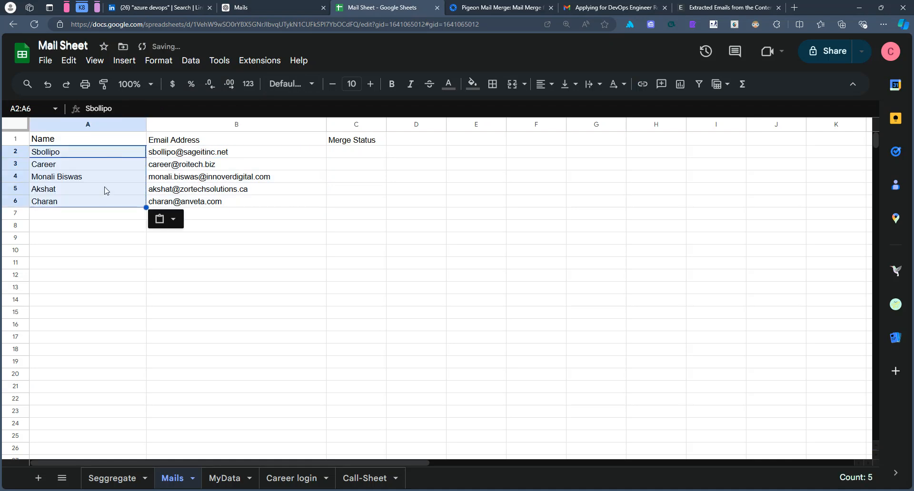
left_click(107, 233)
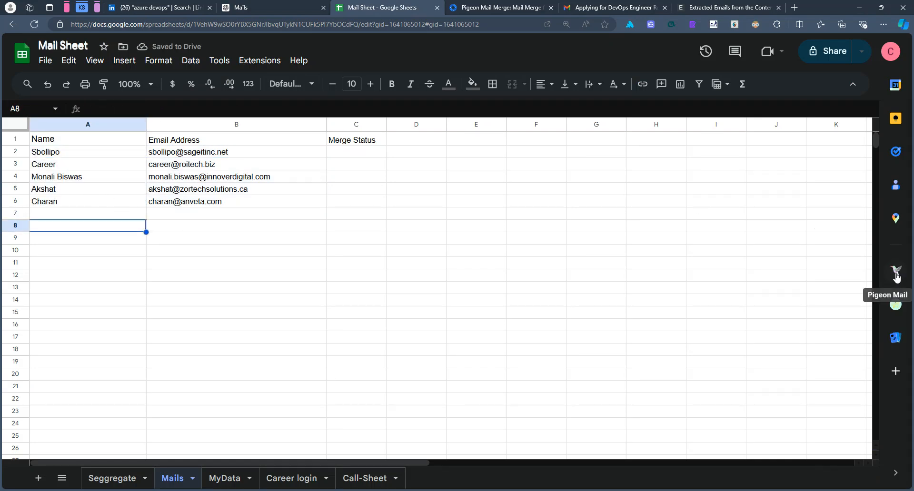
Look at the Pigeon Mail Merge listing in the Google Workspace Marketplace tab and return to the Mail Sheet.
left_click(499, 6)
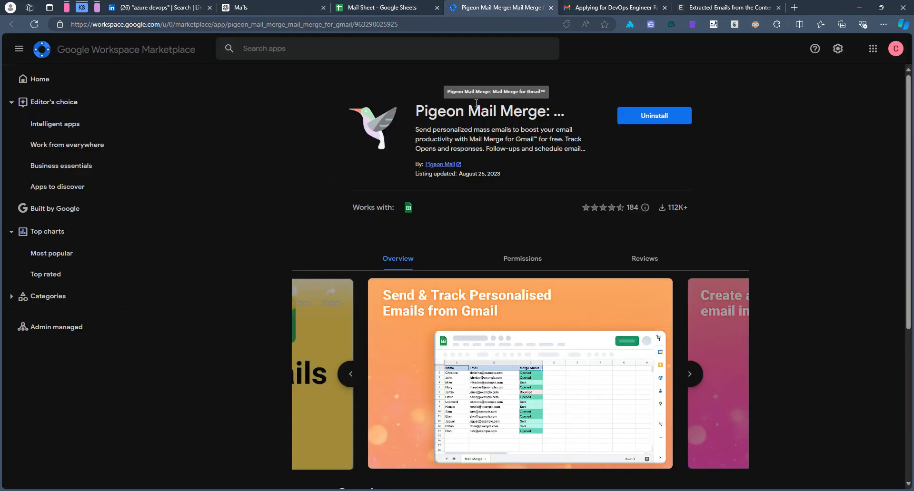
double_click(427, 111)
left_click(394, 5)
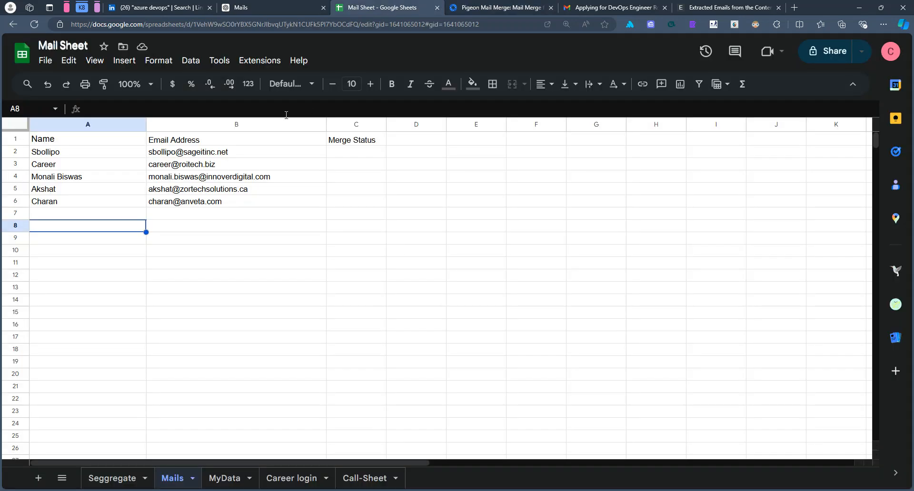
Open the add-on marketplace from the Mail Sheet and enter "Pigeon" as the app search term.
left_click(256, 61)
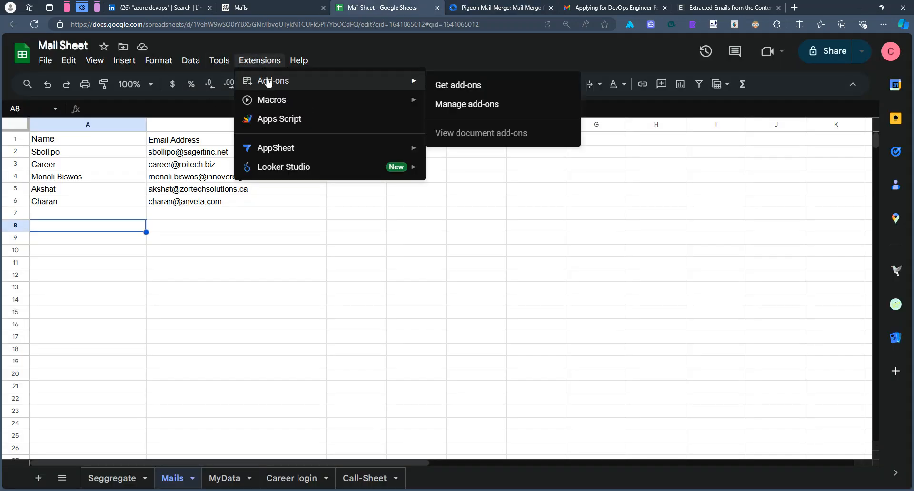
mouse_move(415, 86)
left_click(455, 85)
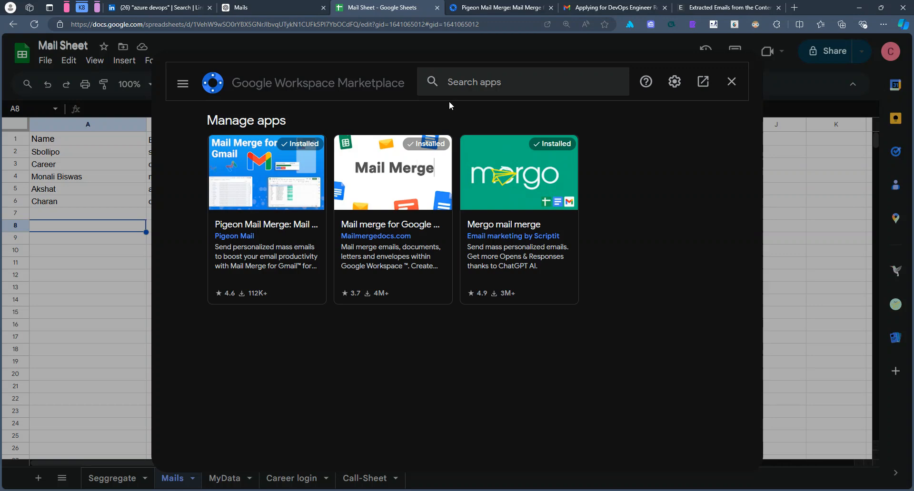
left_click(463, 84)
type("Pigeon")
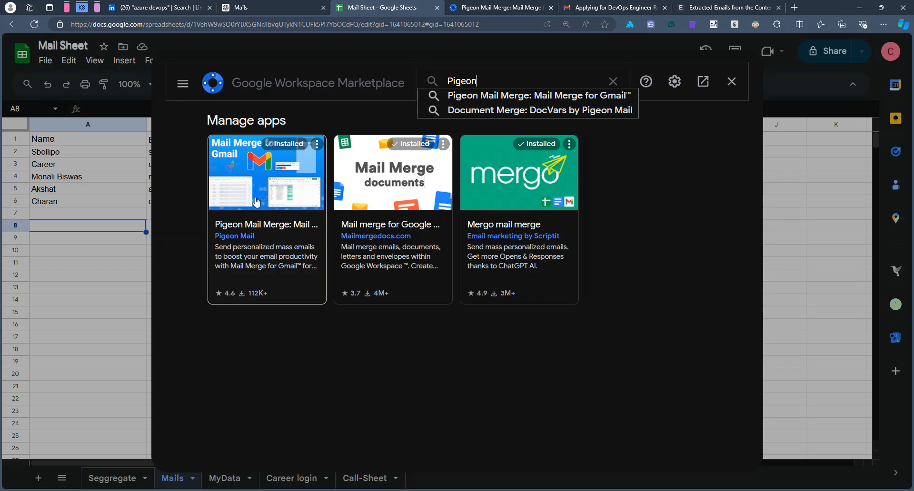
Close the add-on marketplace, start a new email campaign in Pigeon Mail, and show the drafts available to send.
left_click(735, 84)
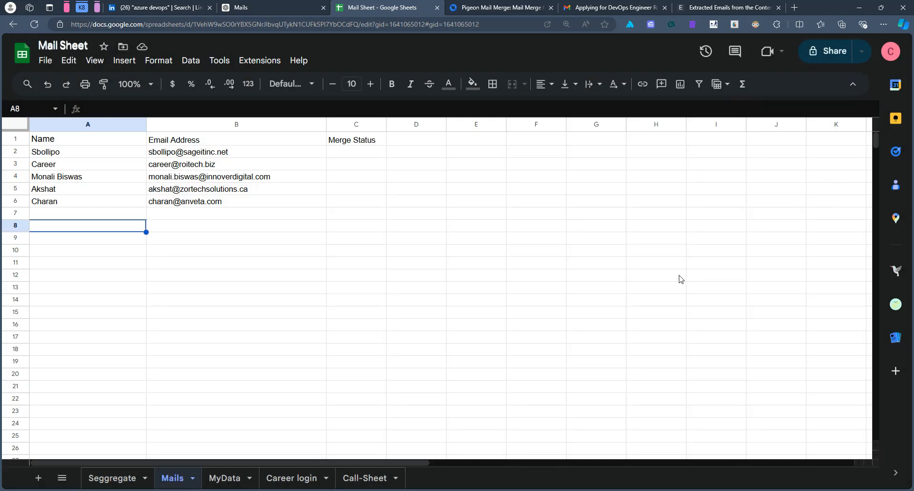
left_click(894, 272)
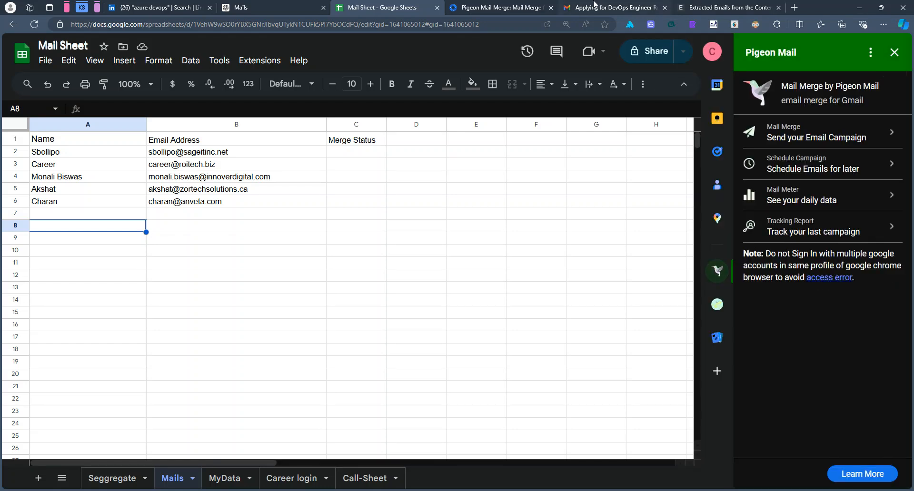
left_click(791, 127)
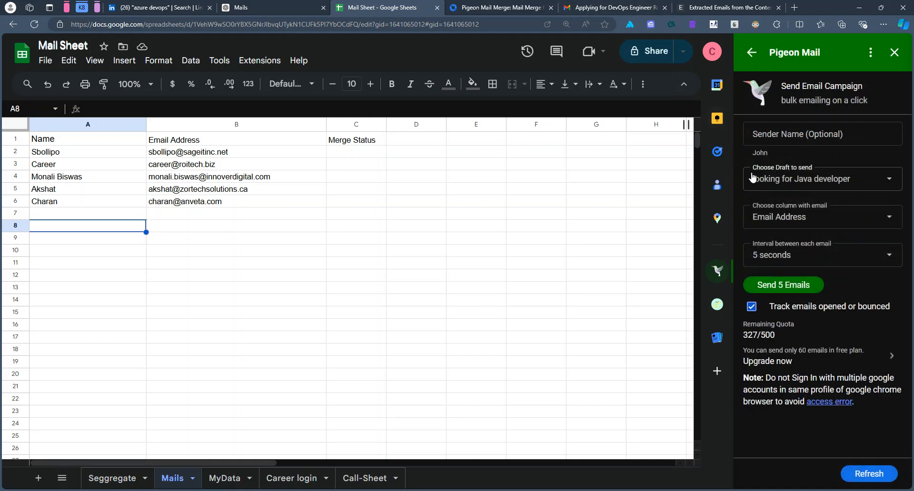
left_click(772, 178)
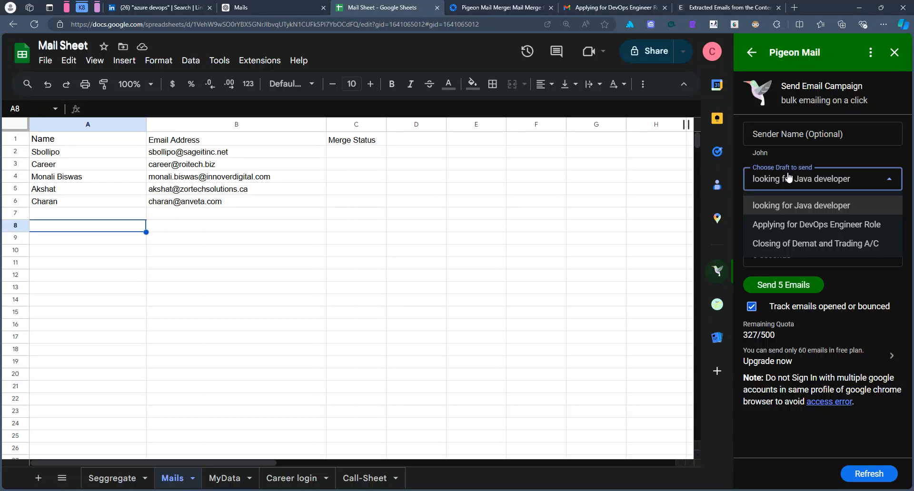
Switch to Gmail, open the "Applying for DevOps Engineer Role" draft in full-screen view, and look through it.
left_click(613, 7)
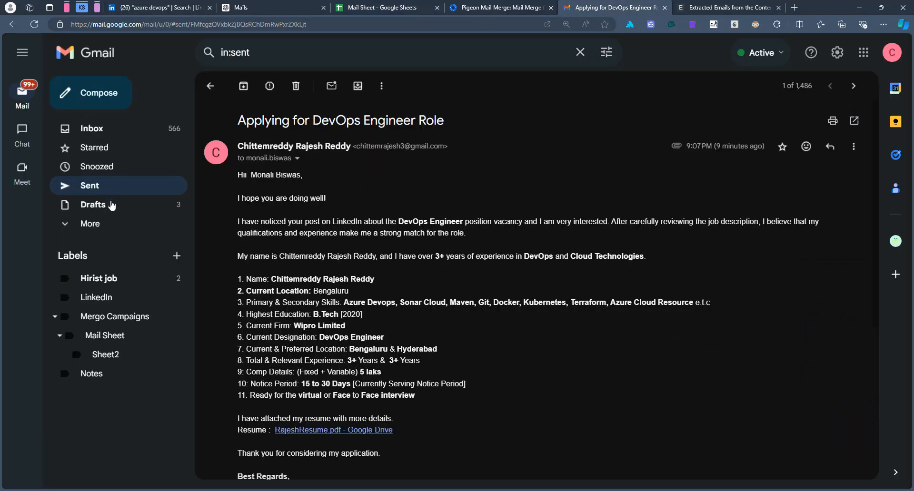
left_click(112, 206)
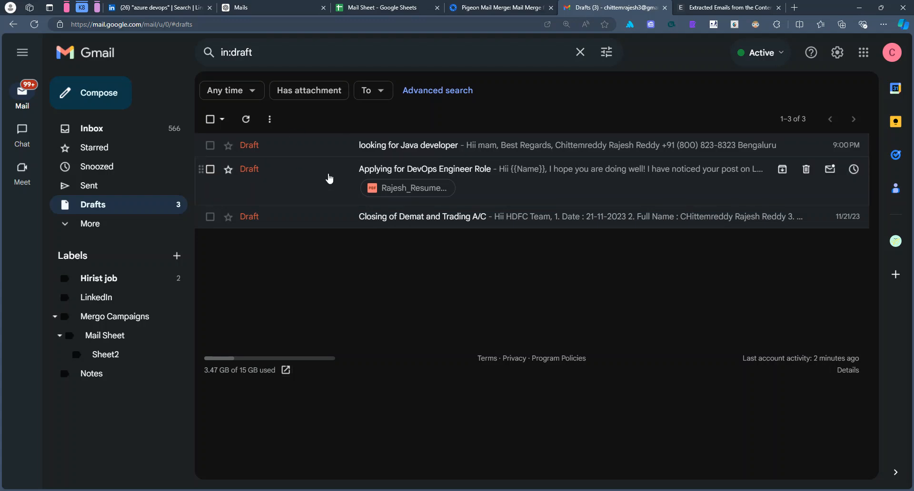
left_click(335, 190)
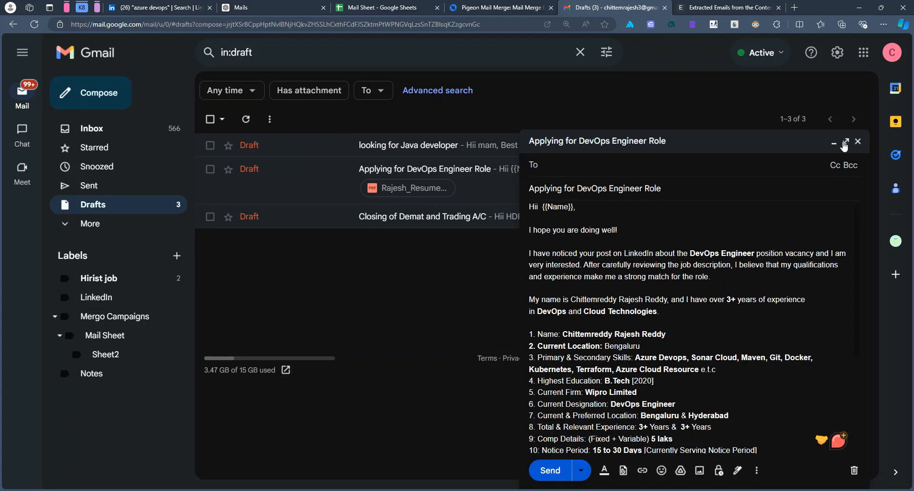
left_click(845, 141)
scroll(256, 265, "down", 3)
scroll(256, 265, "up", 3)
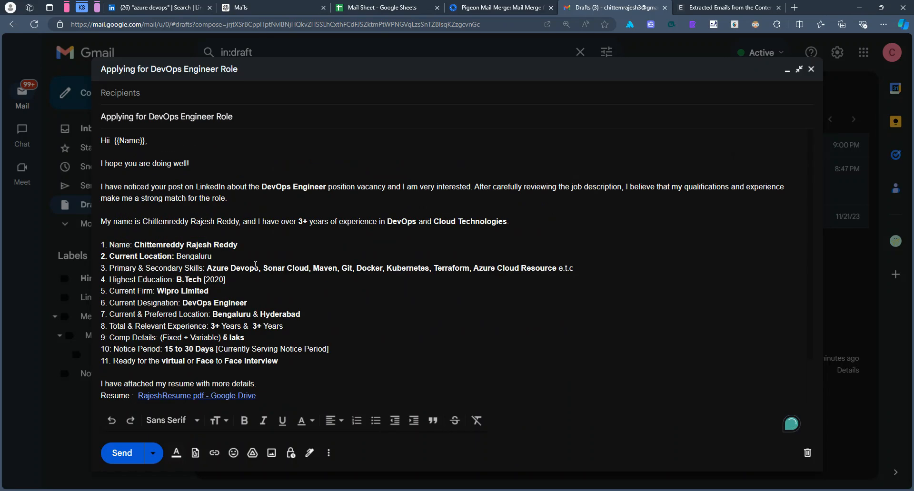
Compare the draft's {{Name}} placeholder with the Name header in cell A1 of the Mail Sheet.
double_click(126, 122)
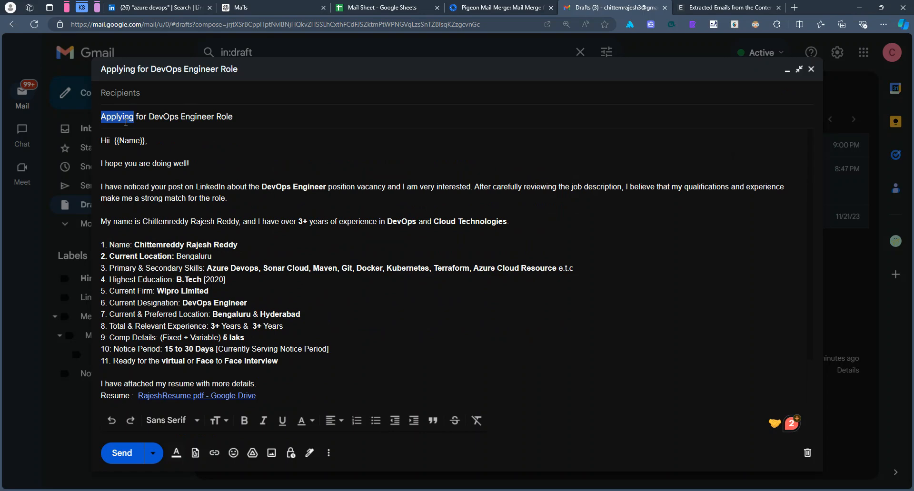
double_click(127, 141)
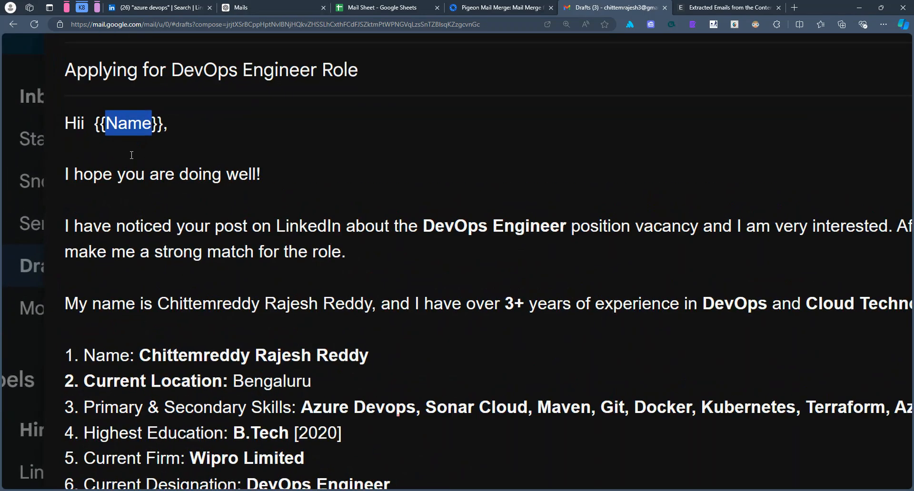
left_click(135, 127)
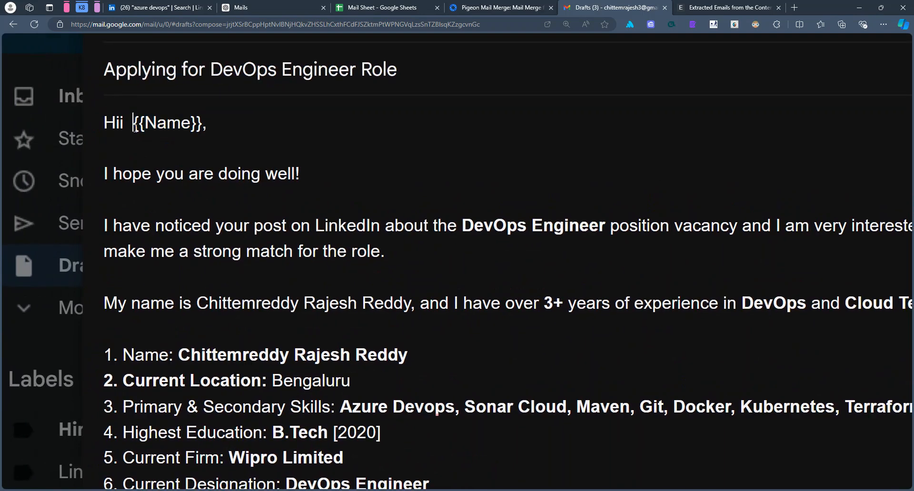
double_click(167, 123)
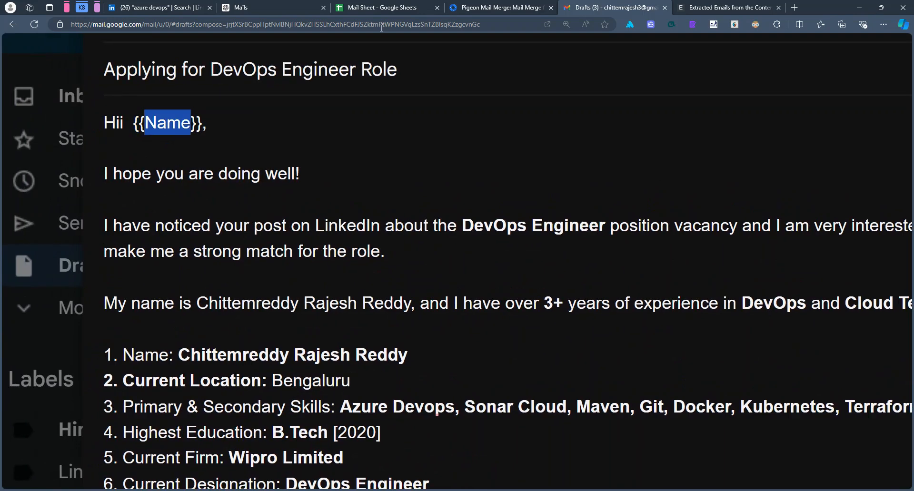
left_click(389, 9)
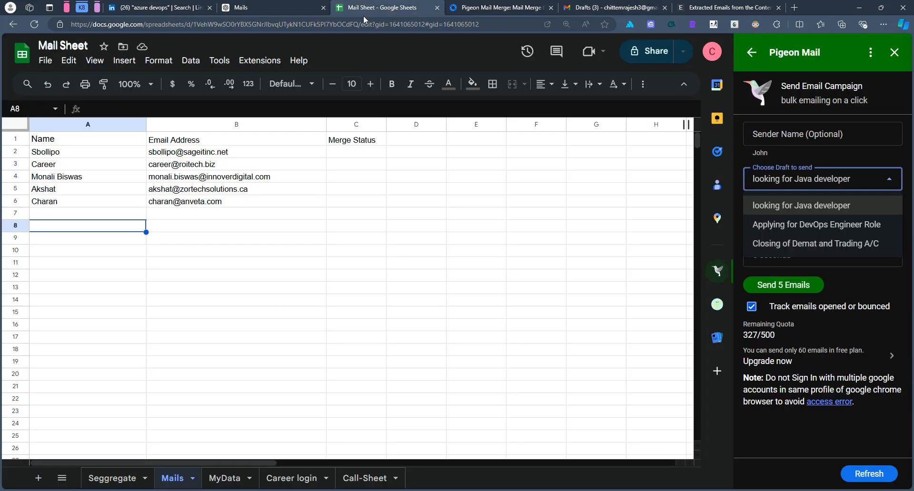
left_click(59, 140)
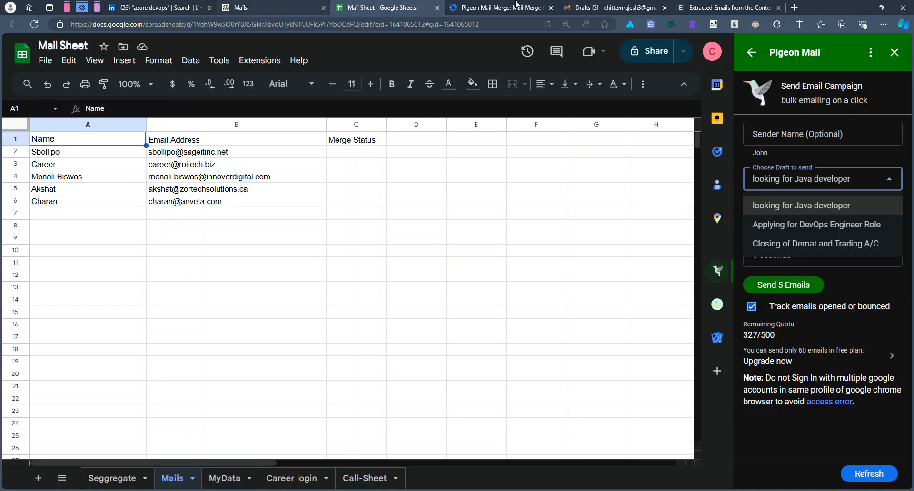
left_click(595, 7)
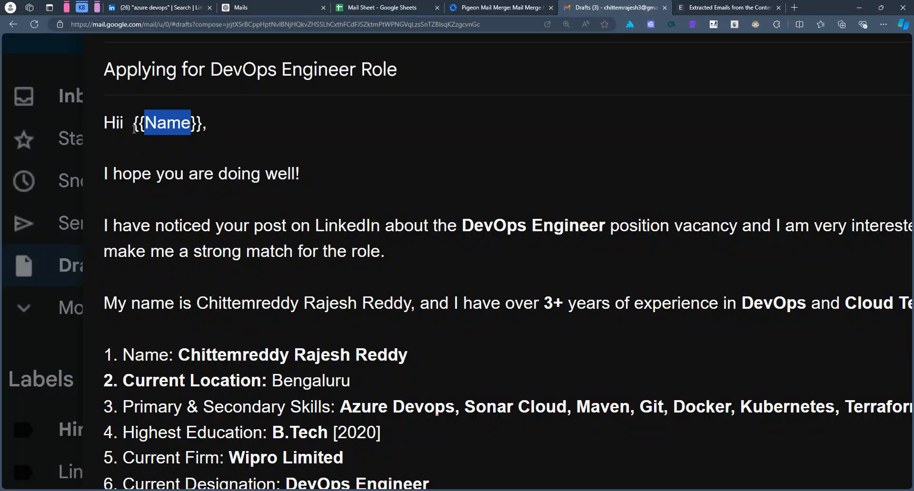
left_click_drag(134, 128, 210, 127)
left_click(255, 163)
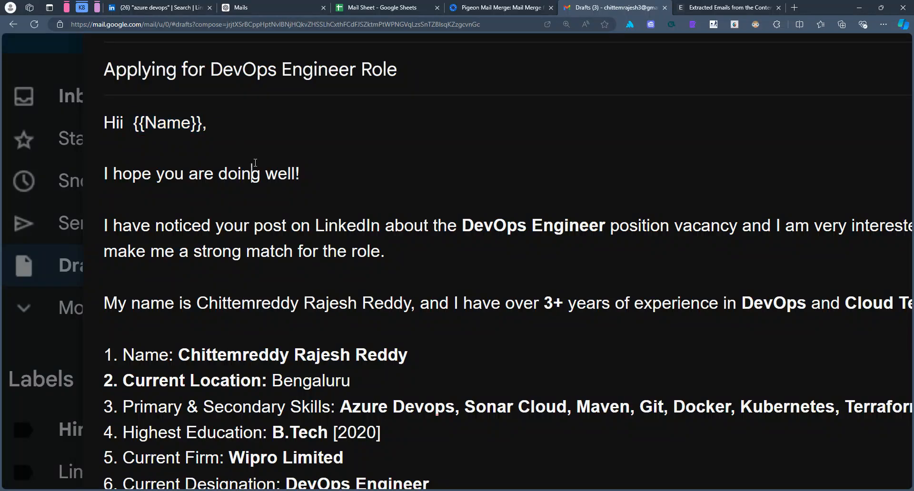
Review the rest of the DevOps draft down to the signature and the attached resume, and close the draft.
scroll(255, 163, "down", 8)
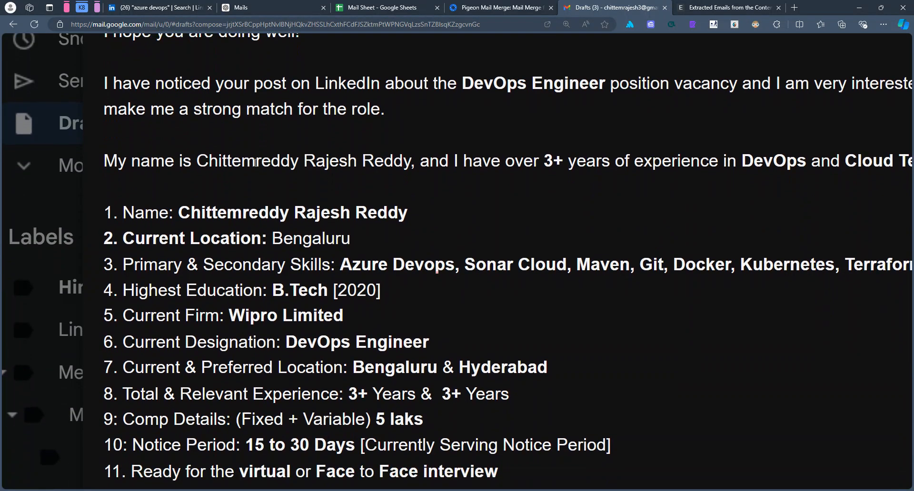
scroll(255, 162, "up", 4)
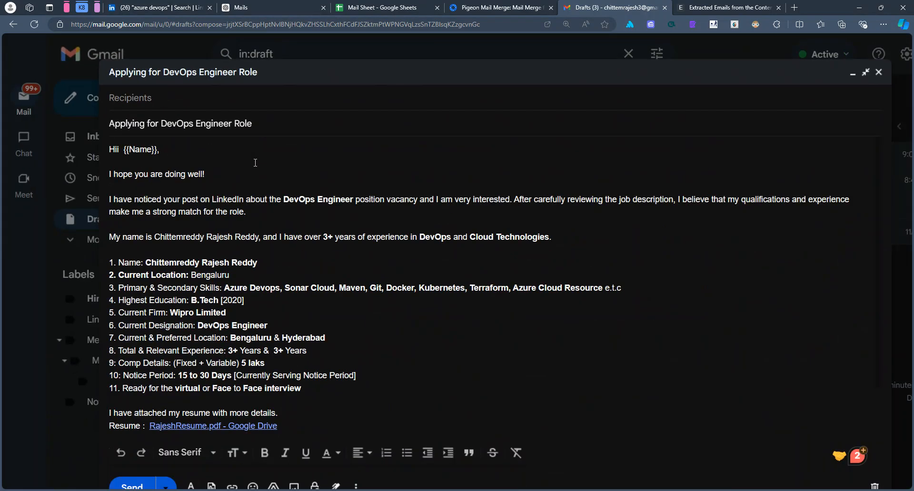
scroll(255, 163, "down", 3)
scroll(255, 163, "up", 3)
scroll(245, 249, "down", 3)
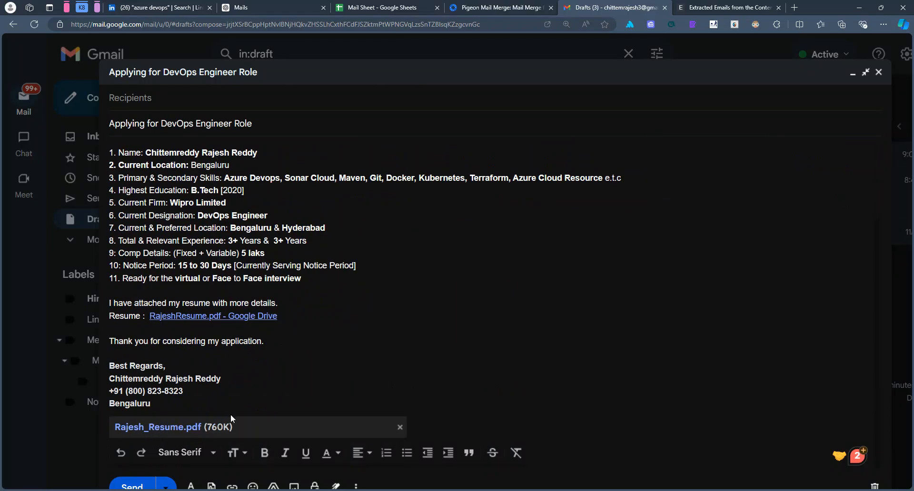
scroll(434, 252, "up", 2)
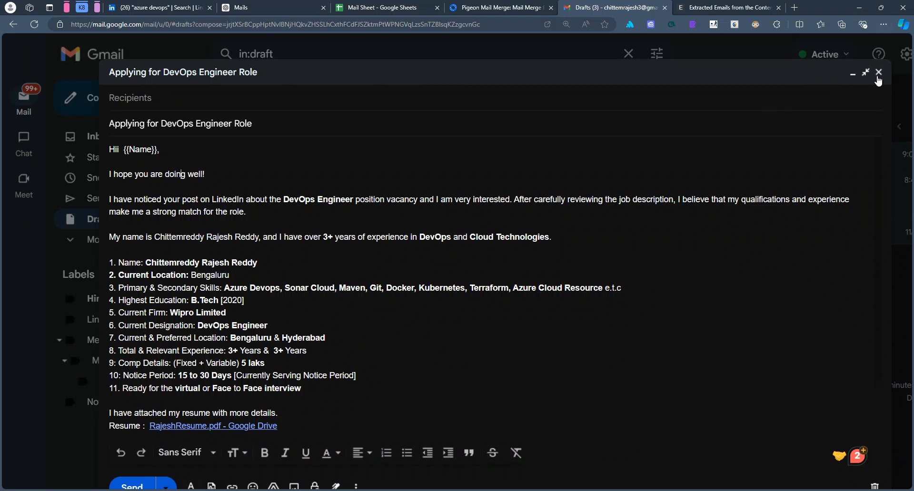
left_click(878, 73)
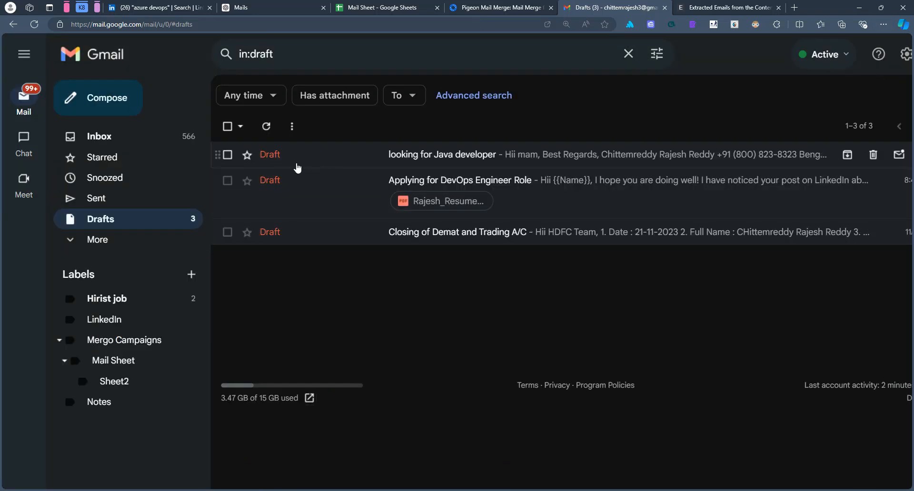
Open the "looking for Java developer" draft, examine its subject and body, and minimize it.
left_click(371, 156)
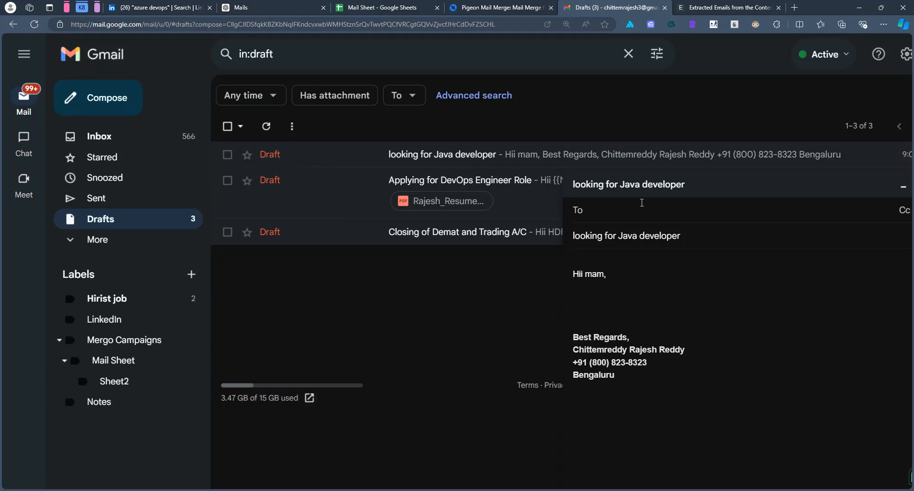
left_click_drag(588, 238, 672, 237)
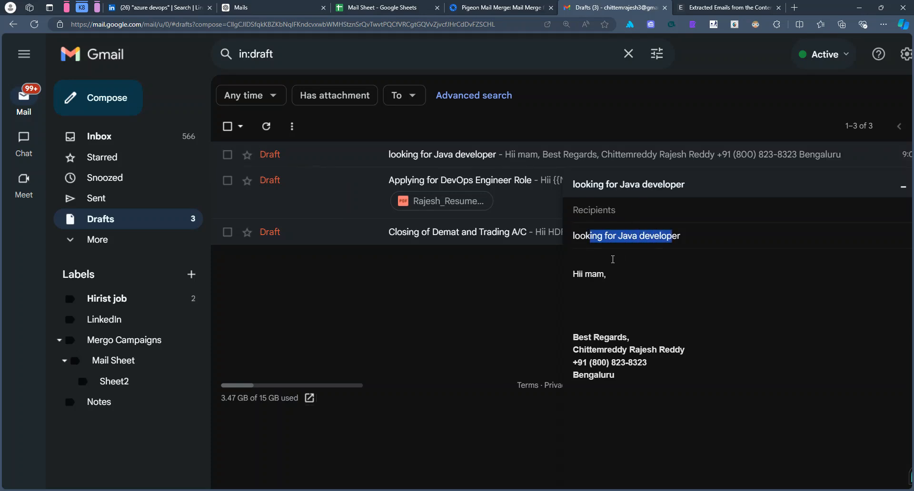
left_click_drag(613, 259, 649, 391)
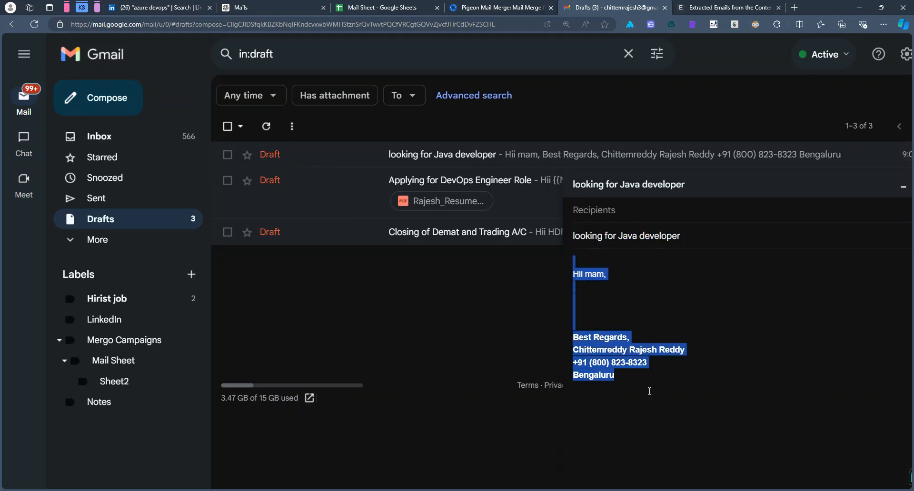
left_click(649, 390)
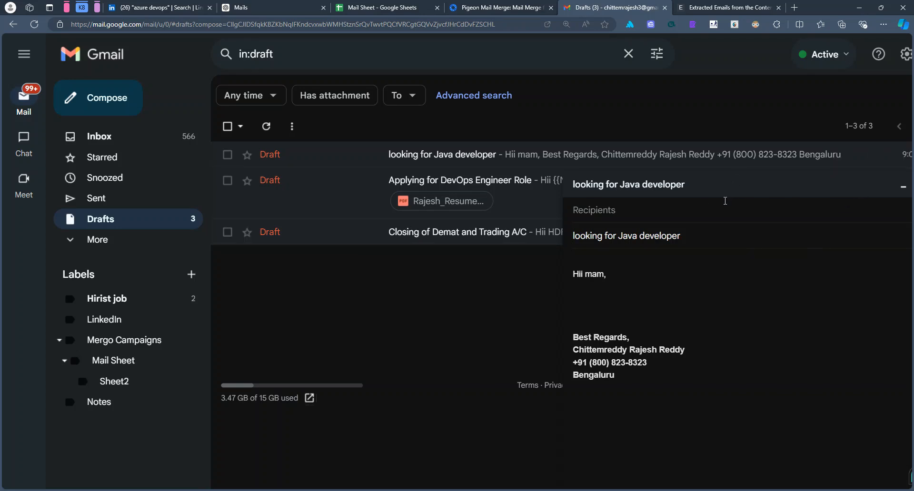
left_click(618, 188)
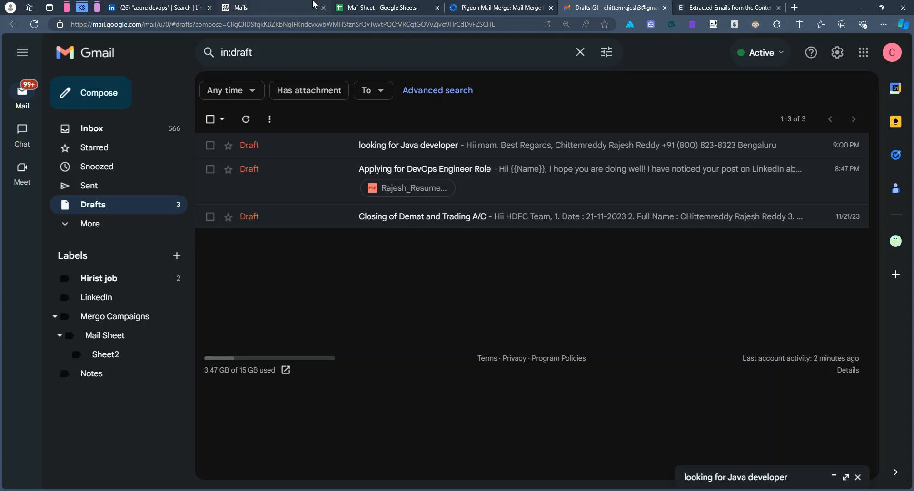
Return to the Mail Sheet and choose "Applying for DevOps Engineer Role" as the draft to send in Pigeon Mail.
left_click(396, 6)
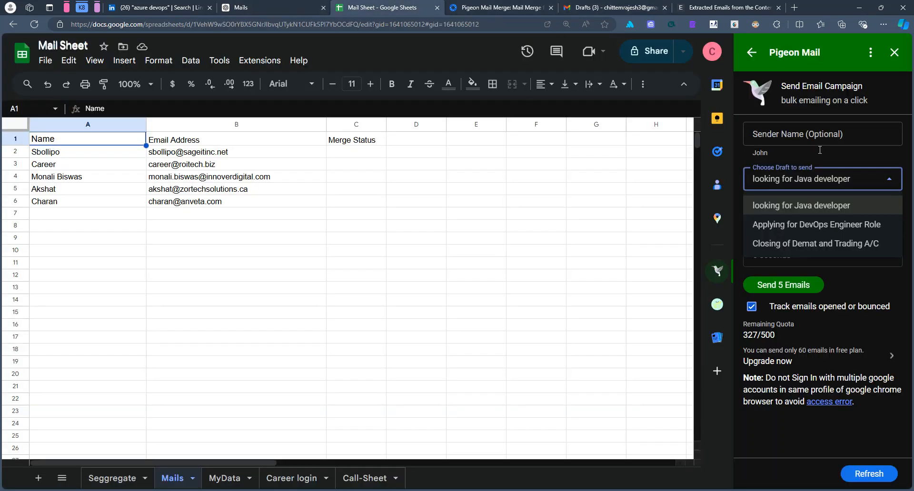
left_click(838, 184)
left_click(838, 185)
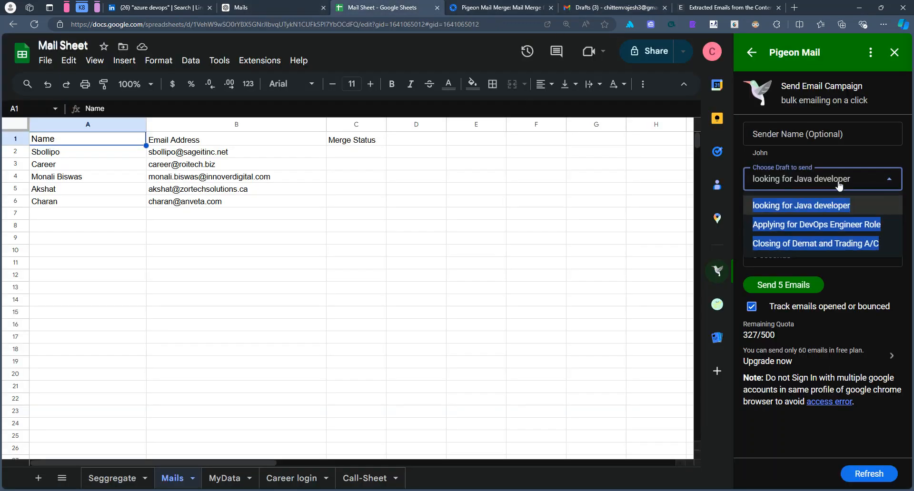
left_click(773, 225)
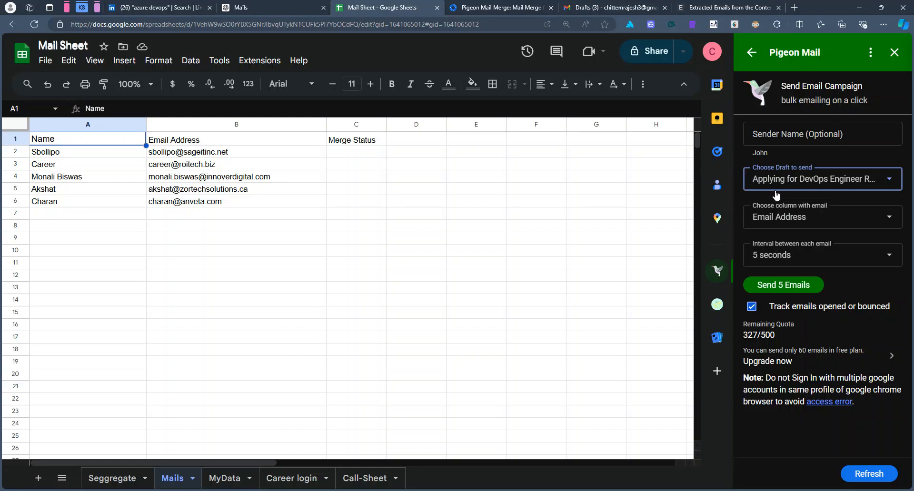
left_click(775, 190)
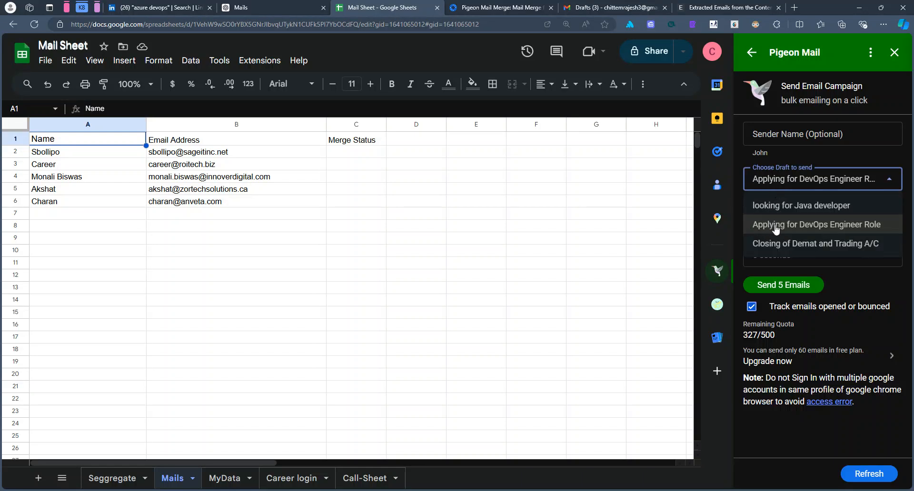
left_click(776, 227)
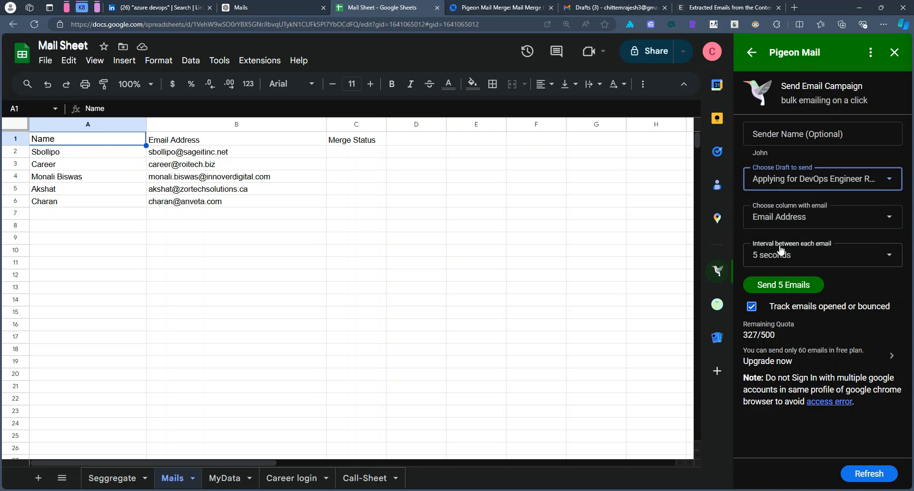
Keep Email Address as the column with email and open the choices for the interval between each email.
left_click(772, 223)
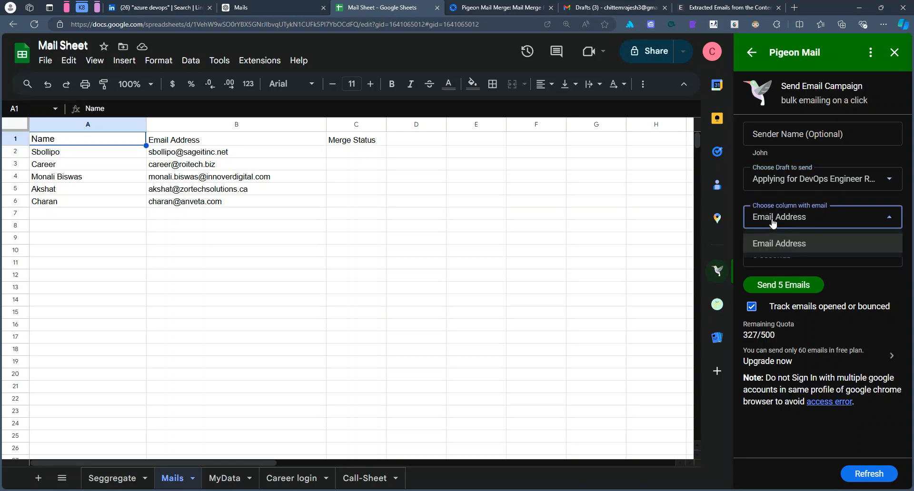
left_click(861, 279)
left_click(819, 256)
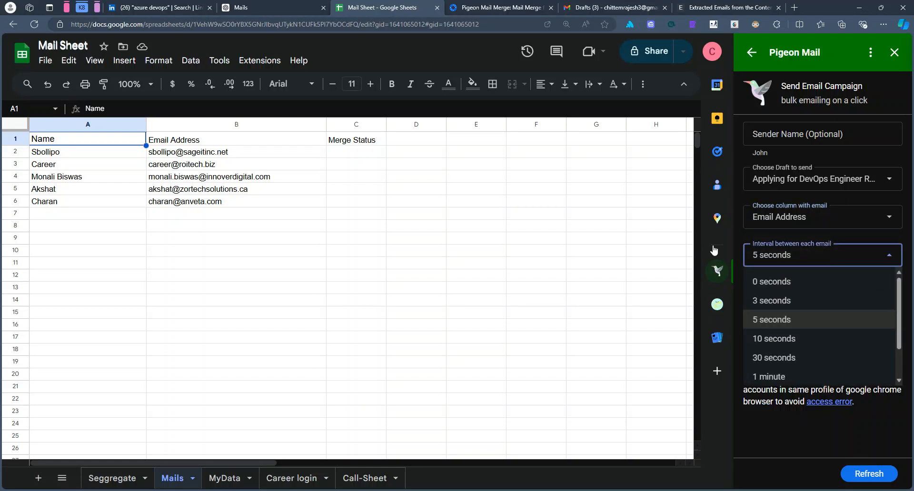
Replace the name in cell A3, beside the roitech.biz address, with Hiring Team.
left_click_drag(67, 155, 157, 151)
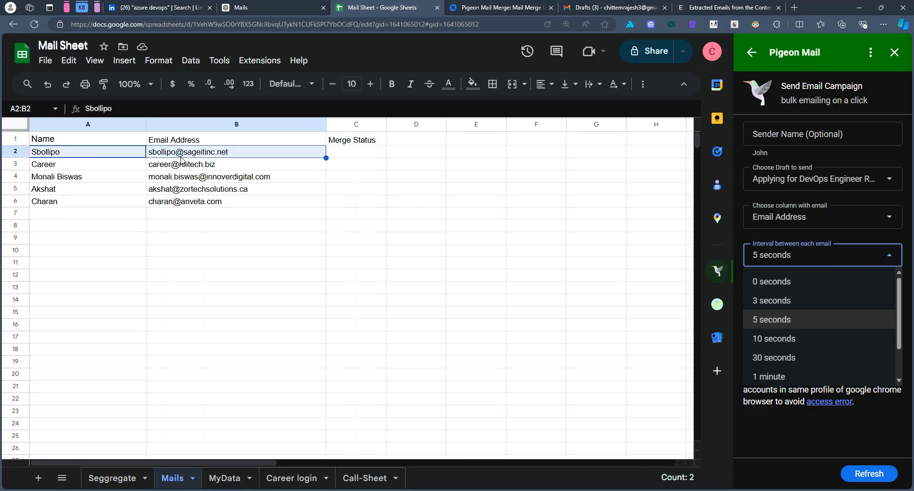
left_click(70, 165)
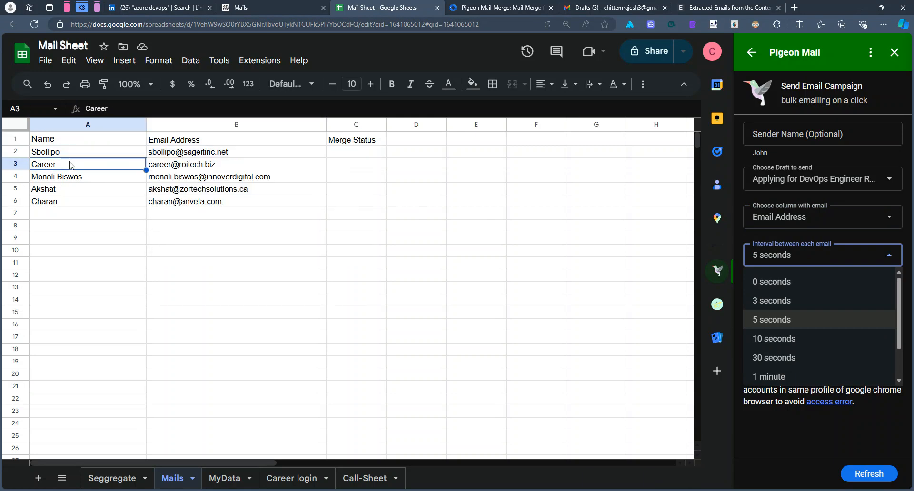
key("Delete")
type("Hiri")
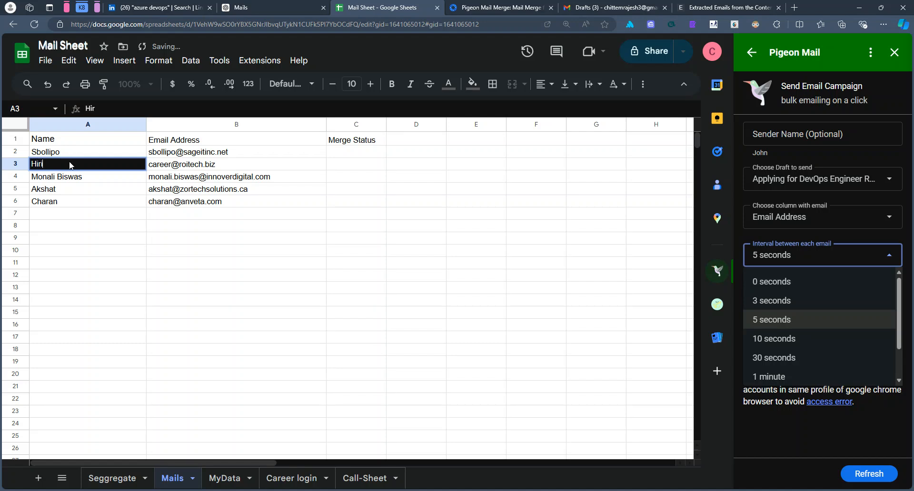
type("ng Team")
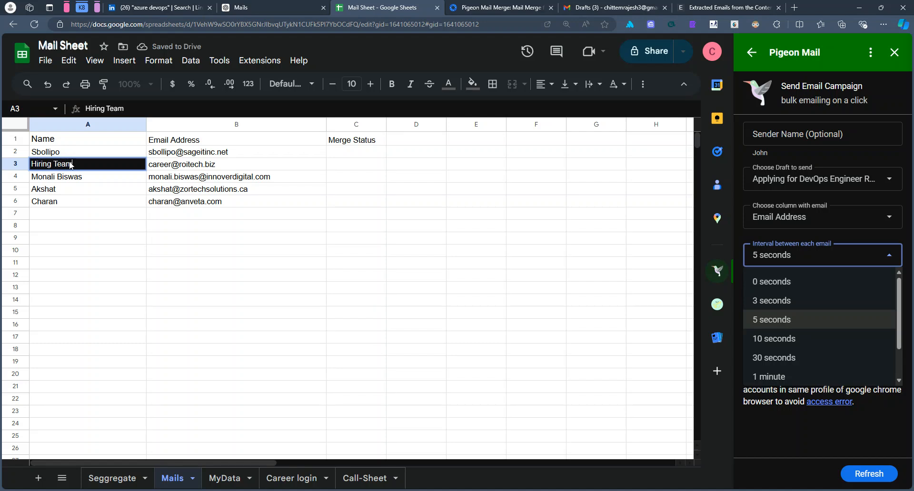
left_click(204, 237)
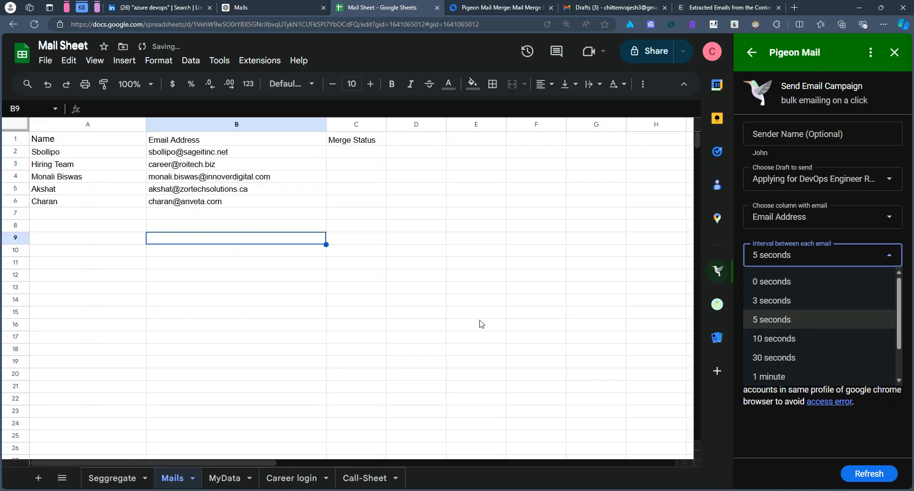
Set the interval between each email to 5 seconds and leave the optional sender name blank.
left_click(766, 320)
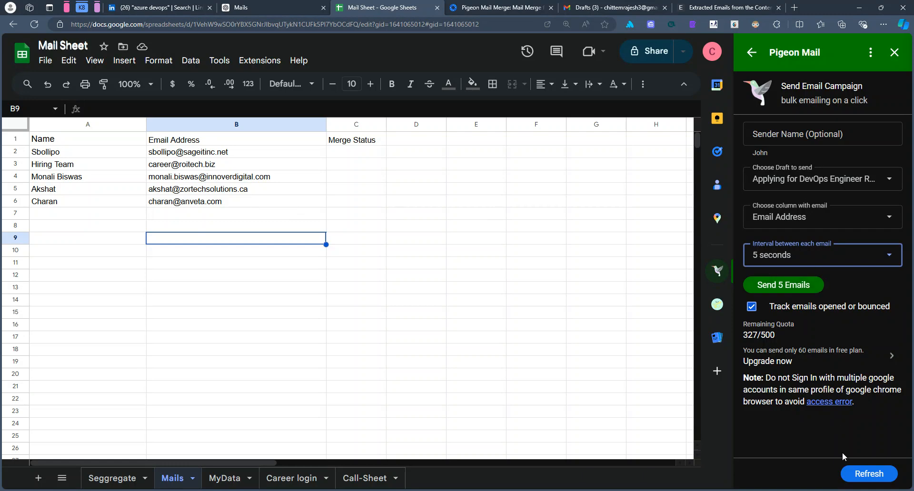
left_click(790, 136)
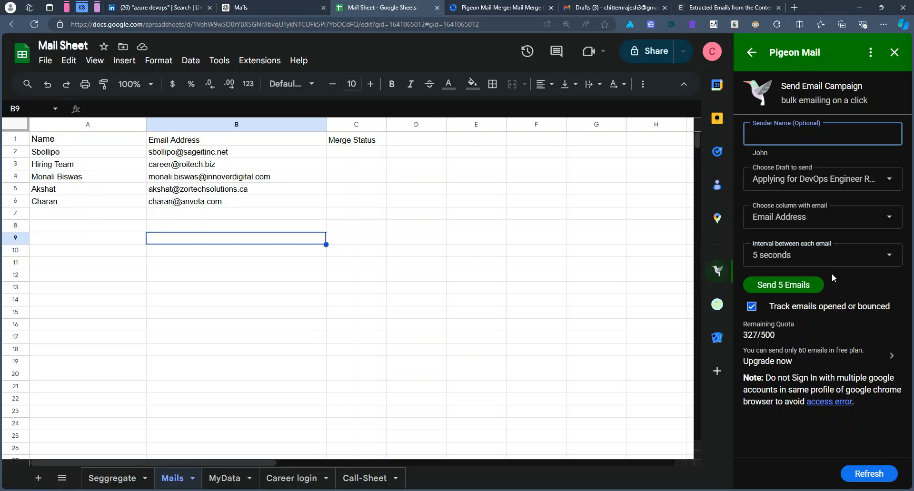
left_click(842, 293)
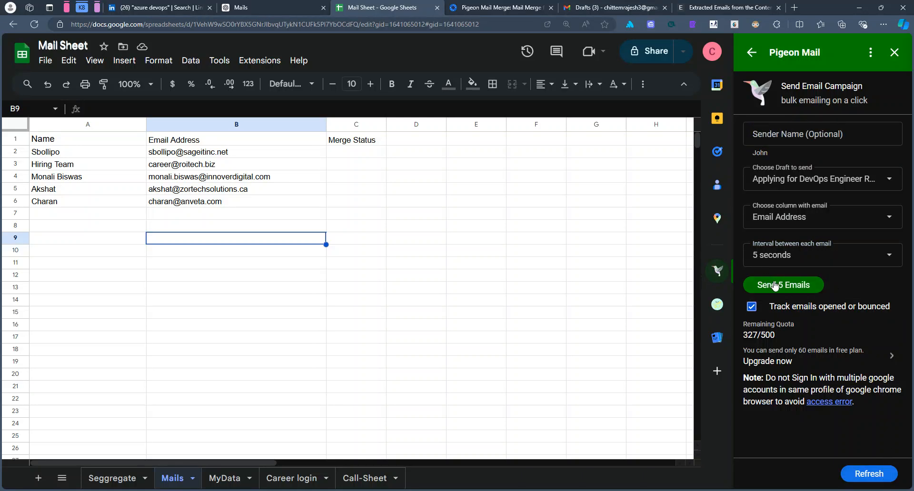
Switch to Gmail and examine the Sent folder before launching the campaign.
left_click(650, 6)
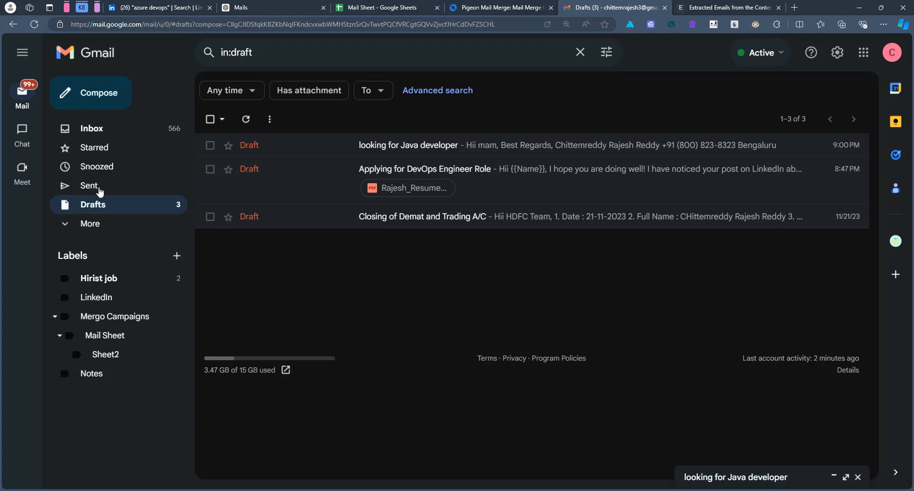
left_click(89, 186)
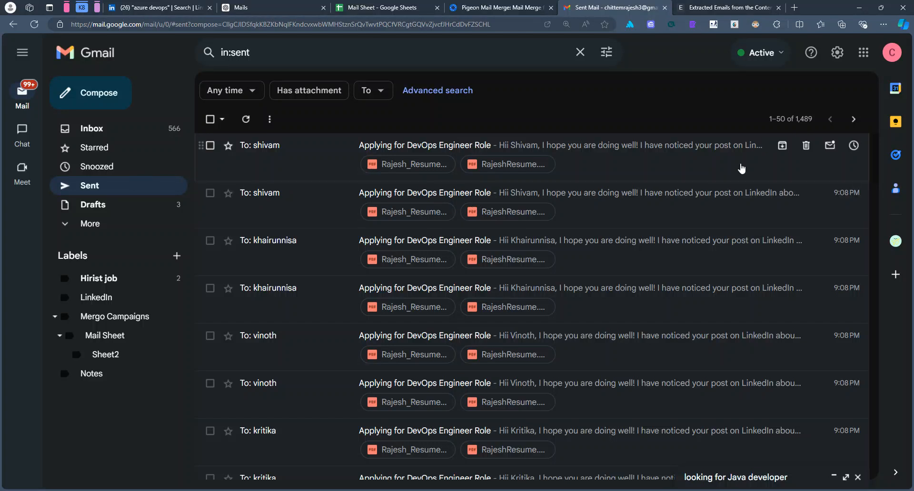
Return to the Mail Sheet and send the Pigeon Mail campaign to all 5 recipients, confirming from the email preview.
left_click(397, 5)
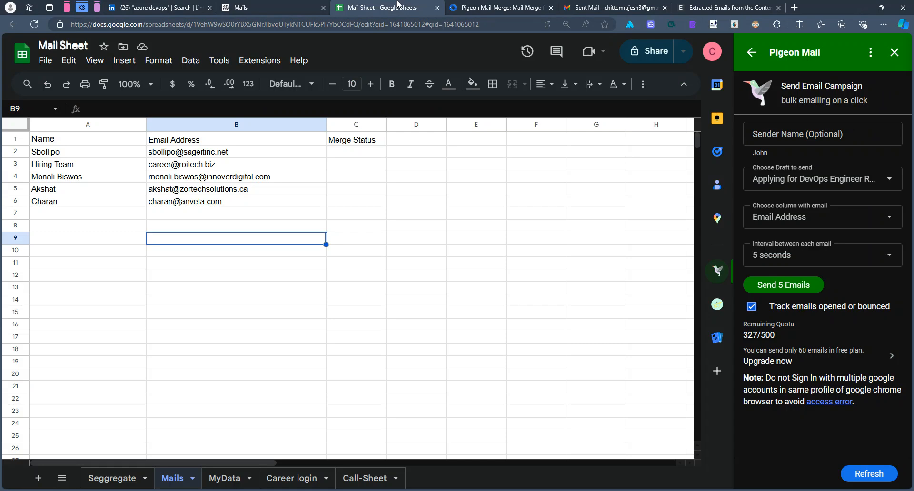
left_click(784, 287)
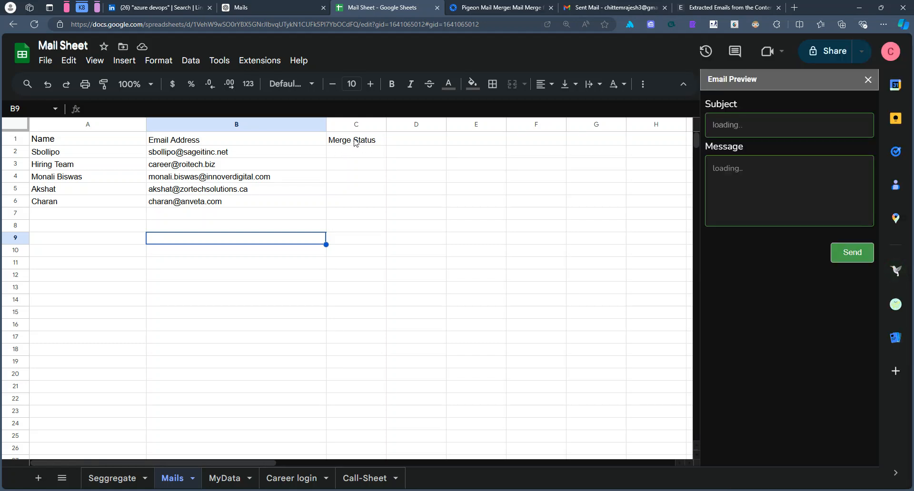
left_click(856, 254)
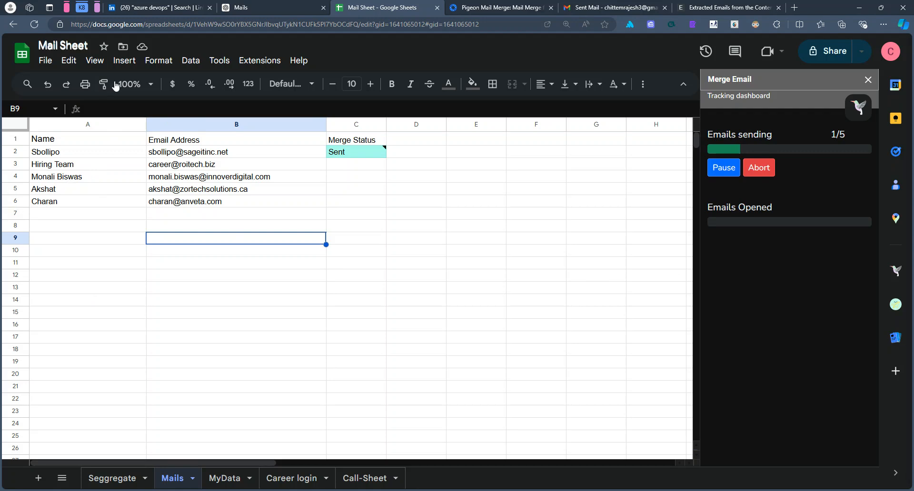
Refresh Gmail's Sent folder, open the DevOps application sent to the careers address, and check its greeting and body.
left_click(259, 5)
left_click(520, 5)
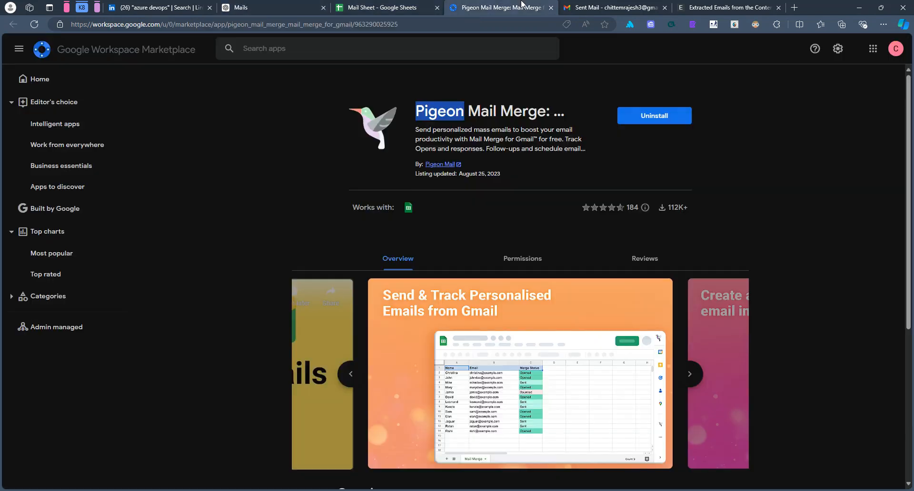
left_click(589, 5)
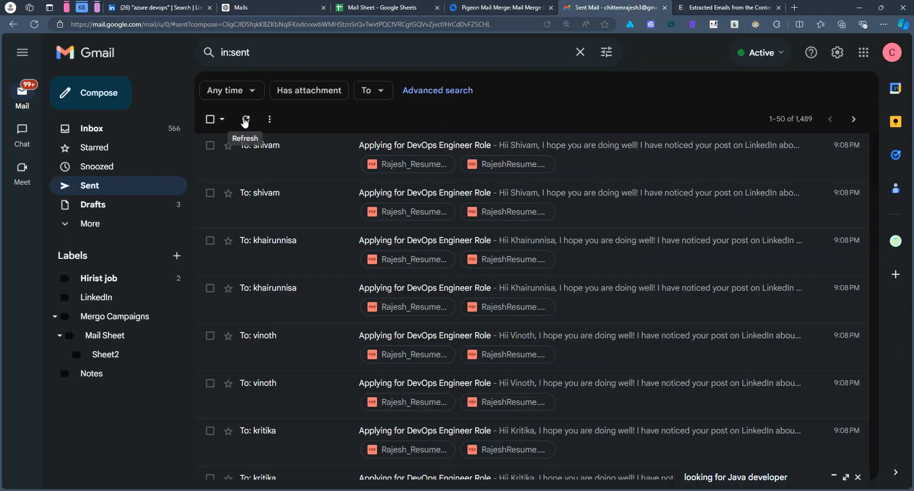
left_click(245, 120)
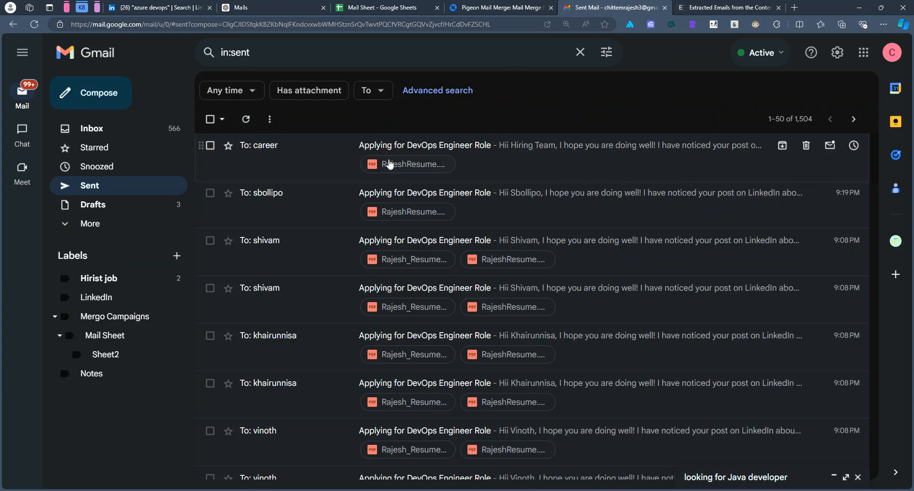
left_click(289, 153)
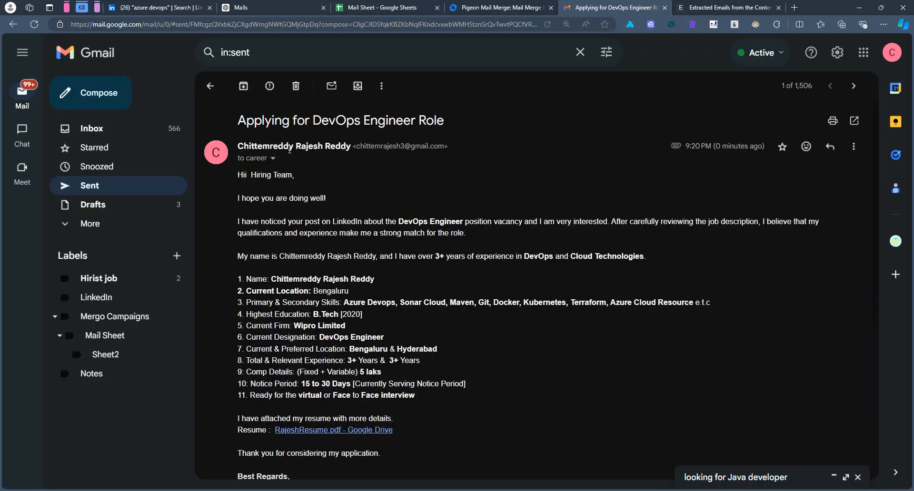
scroll(304, 287, "down", 1)
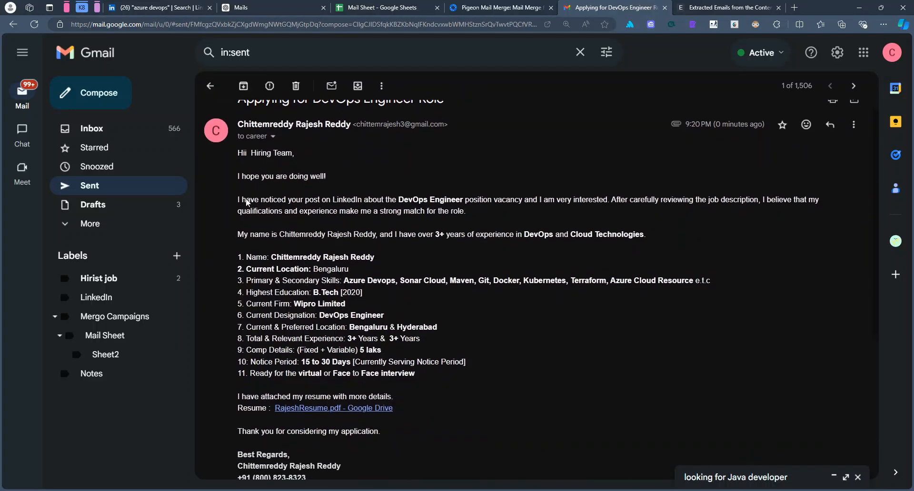
scroll(247, 218, "up", 1)
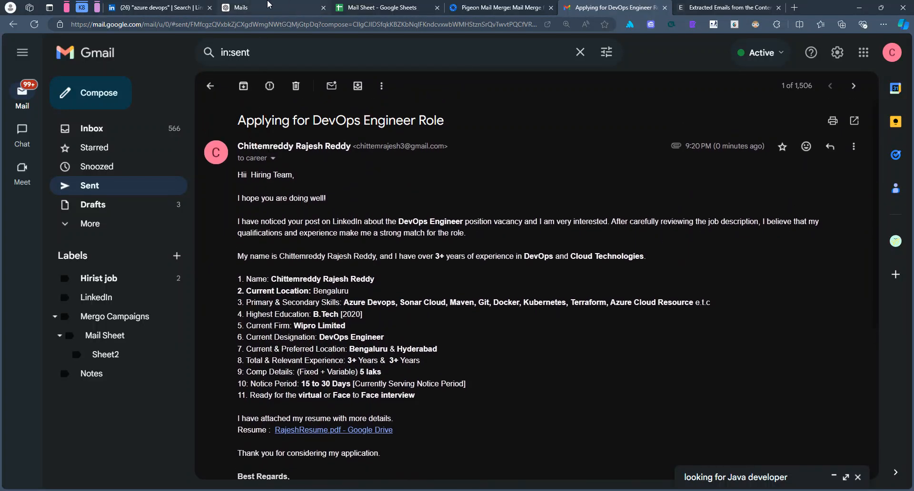
Check the Merge Status column and sending progress in the Mail Sheet against Gmail's list of sent messages.
left_click(384, 5)
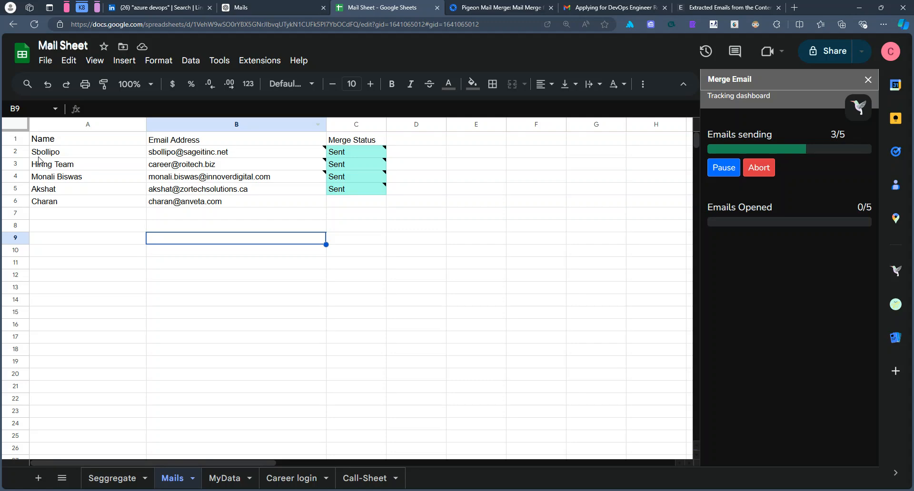
left_click(599, 6)
left_click(210, 85)
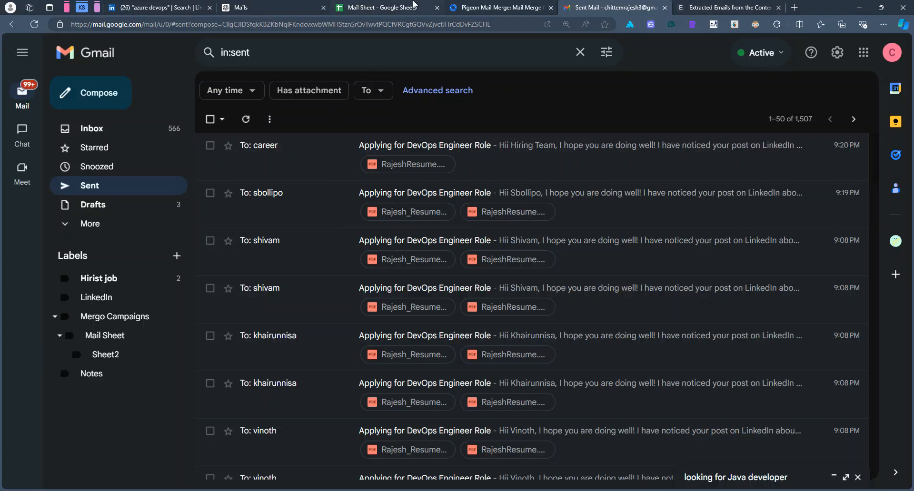
left_click(413, 5)
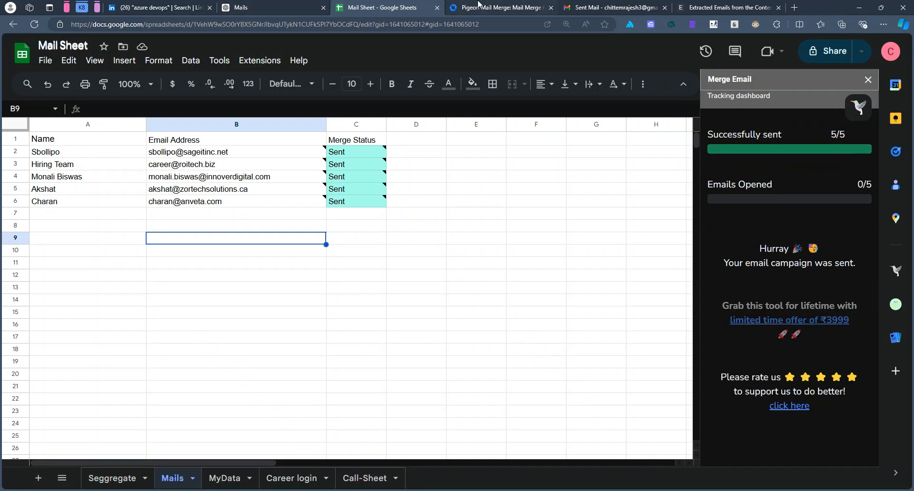
Refresh the Sent folder again and review the newest application email, including its greeting and attached resumes.
left_click(601, 6)
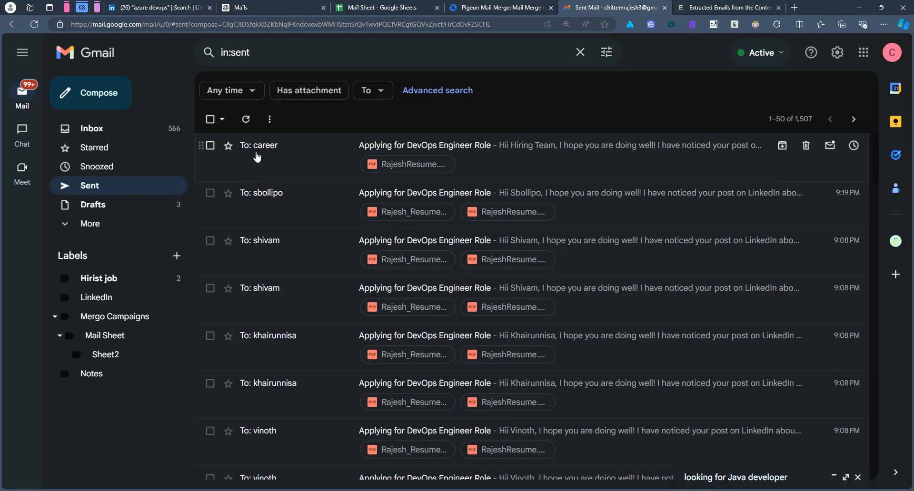
left_click(247, 123)
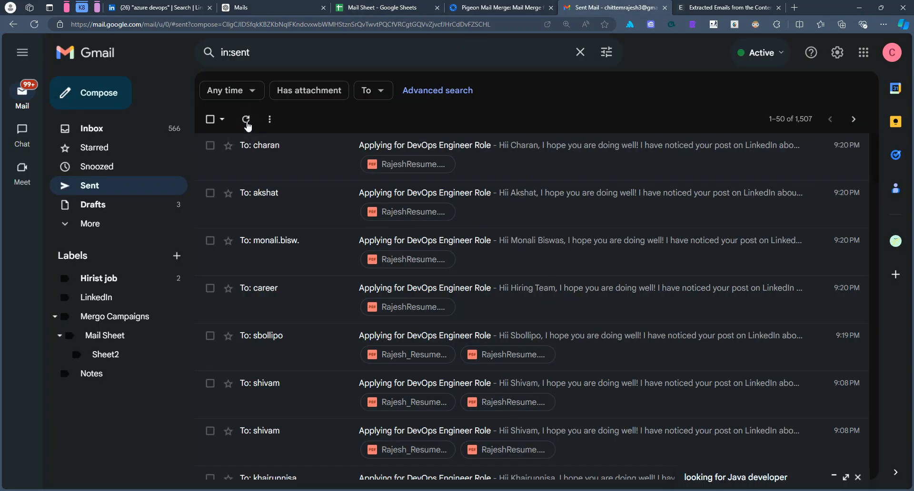
left_click(254, 166)
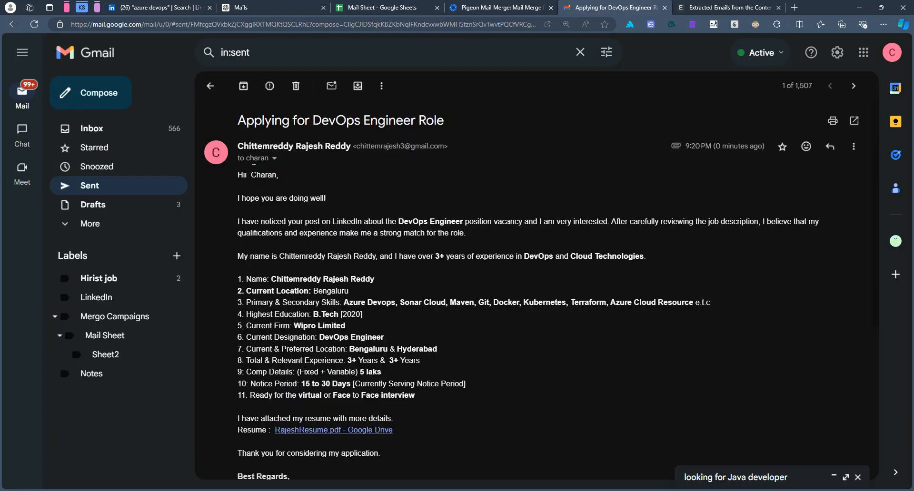
scroll(343, 313, "down", 5)
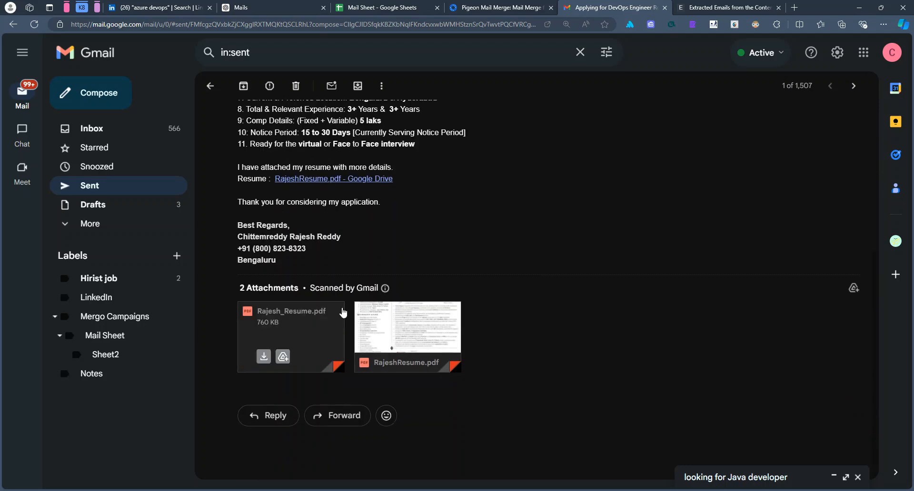
scroll(371, 314, "up", 5)
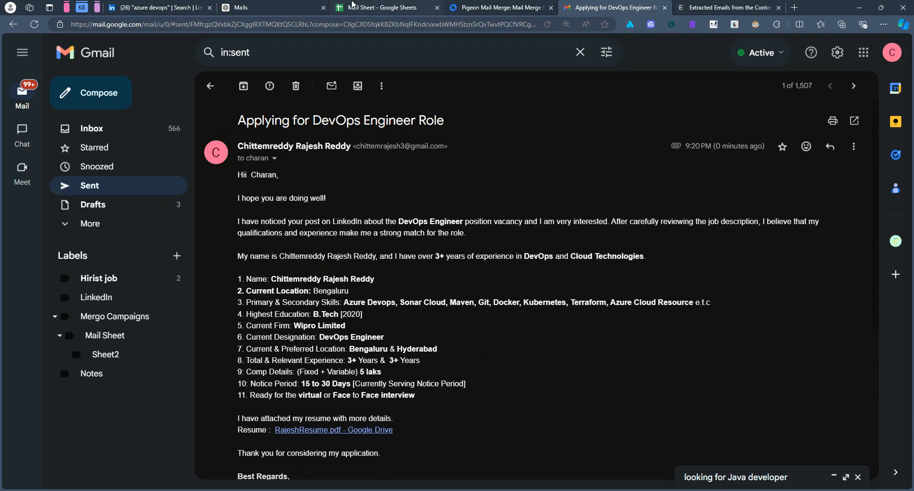
Return to the Mail Sheet, check the campaign's tracking dashboard, and close it.
left_click(376, 7)
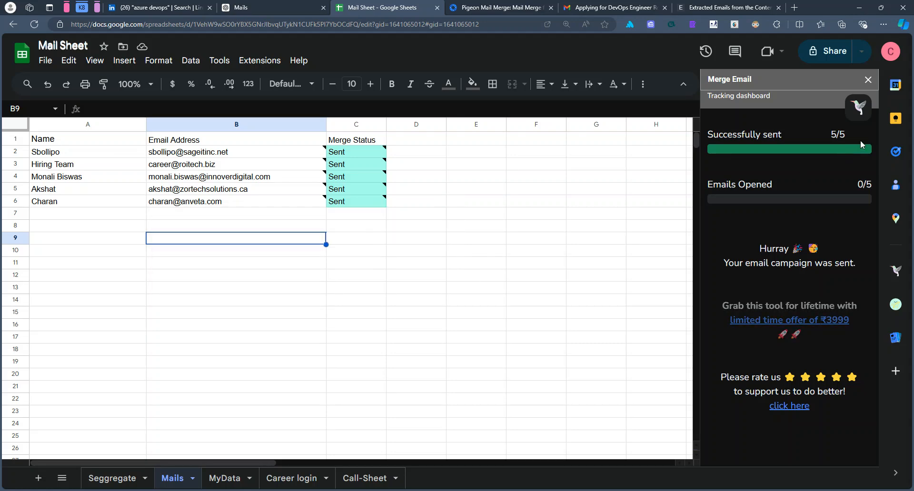
left_click(867, 80)
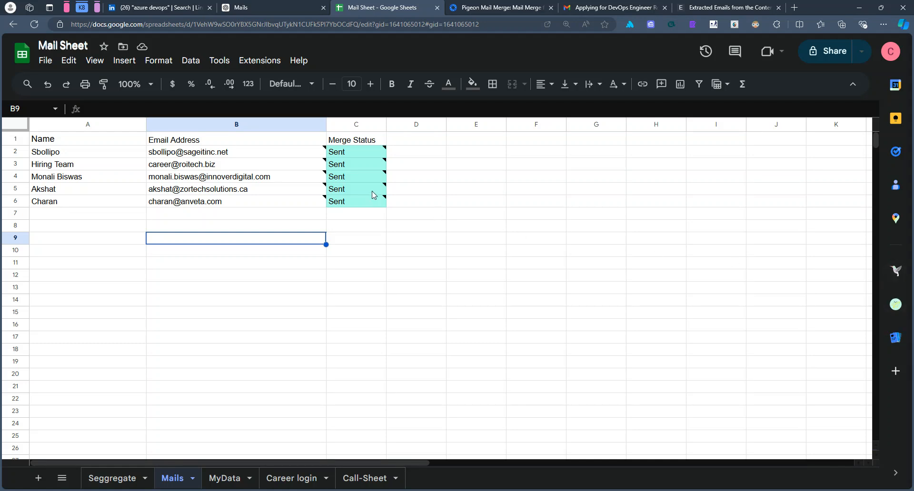
left_click(196, 289)
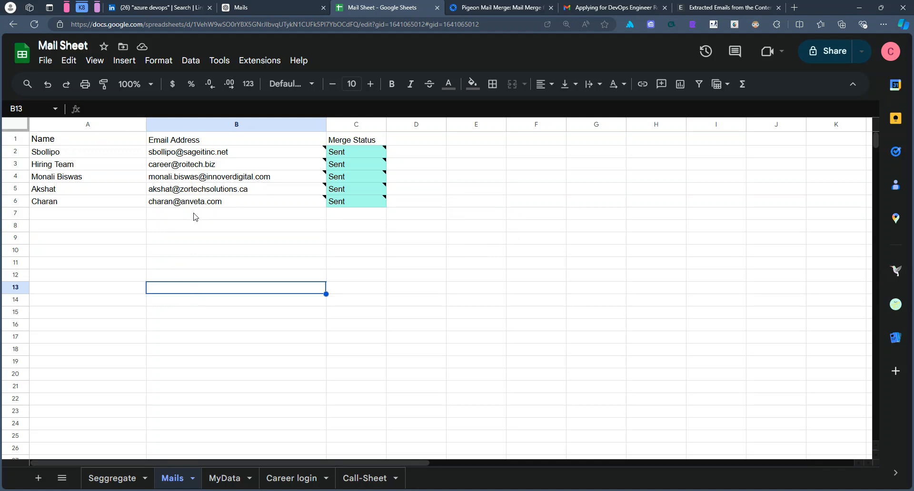
left_click(456, 231)
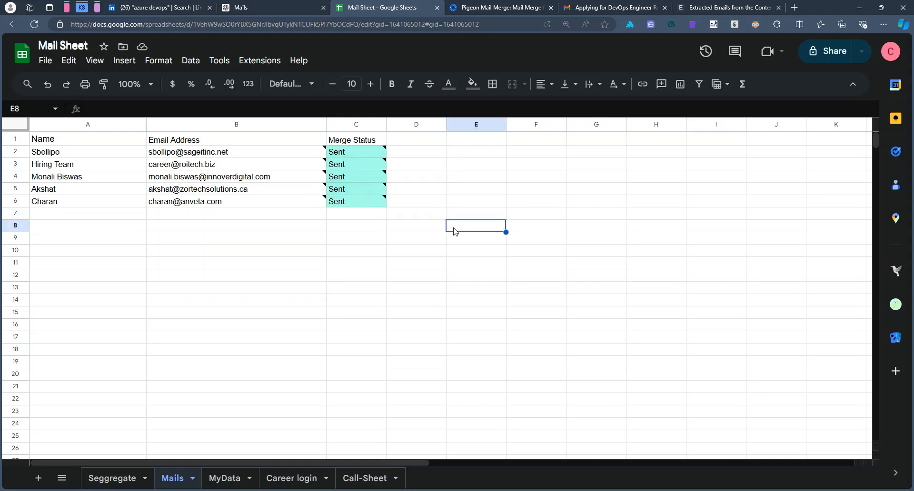
Switch to LinkedIn and browse further down the past-24-hours posts for "azure devops".
left_click(183, 5)
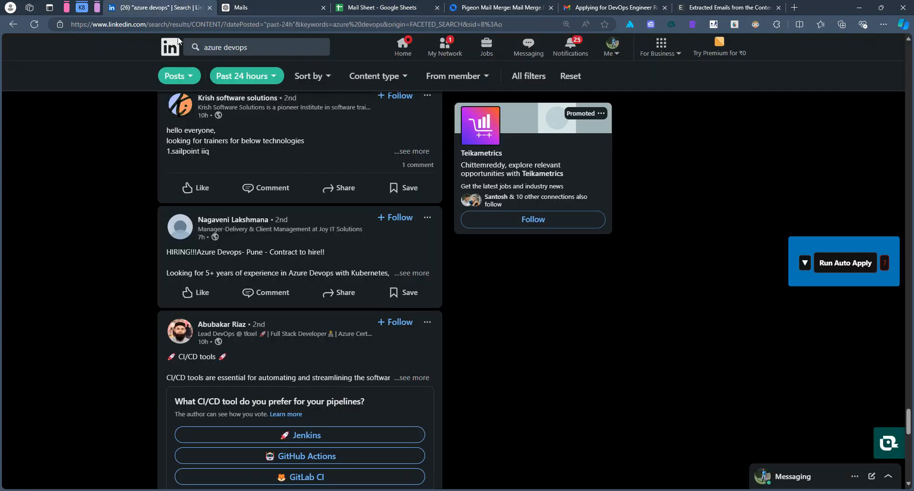
left_click(260, 46)
left_click(90, 155)
scroll(909, 477, "down", 10)
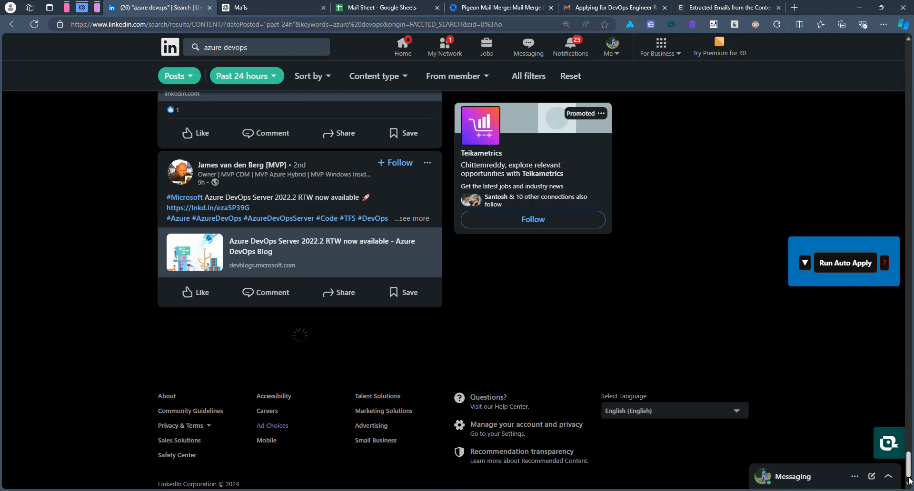
Load more of the past-24-hours posts for "azure devops" and copy the whole results page's text.
scroll(909, 482, "down", 10)
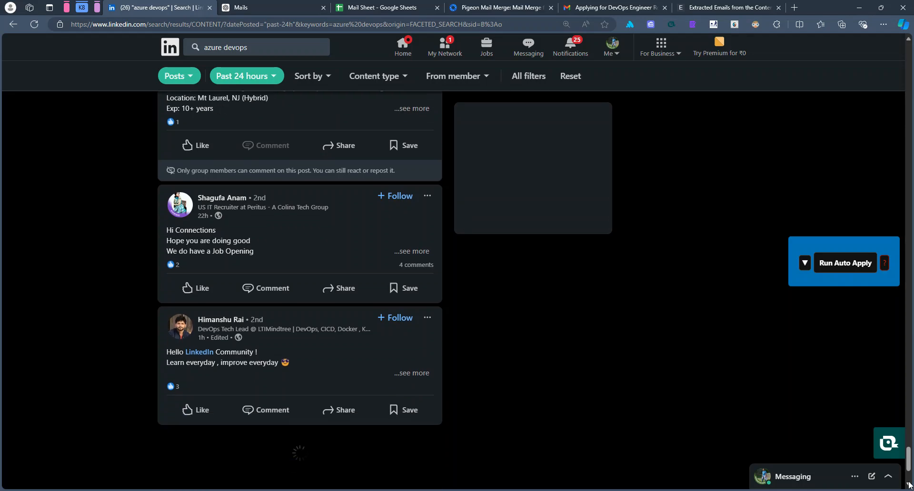
scroll(910, 485, "down", 14)
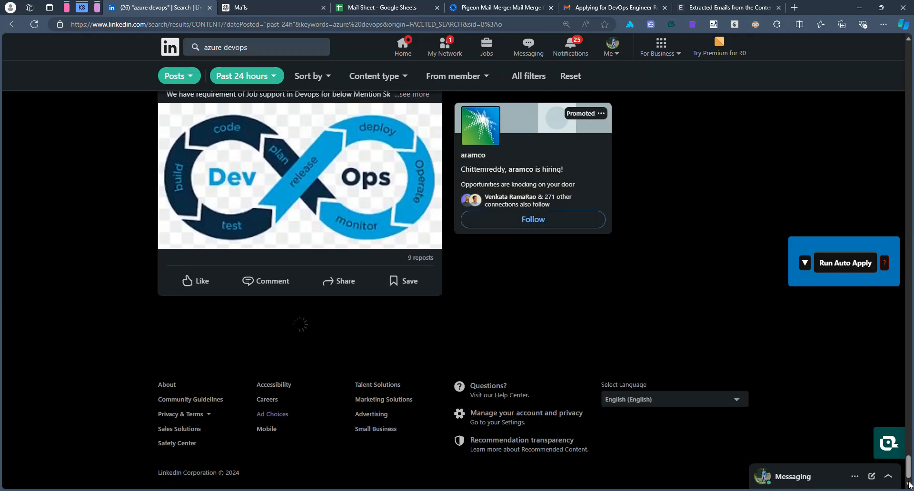
scroll(909, 485, "down", 10)
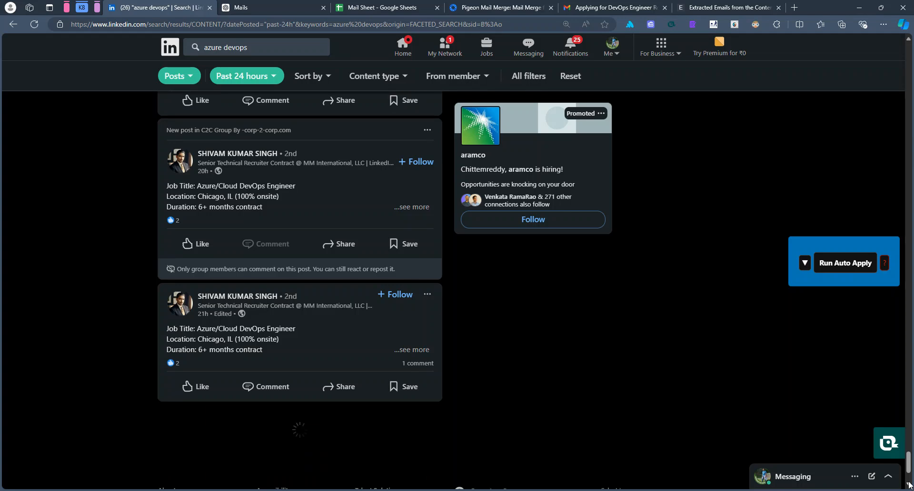
scroll(909, 485, "down", 10)
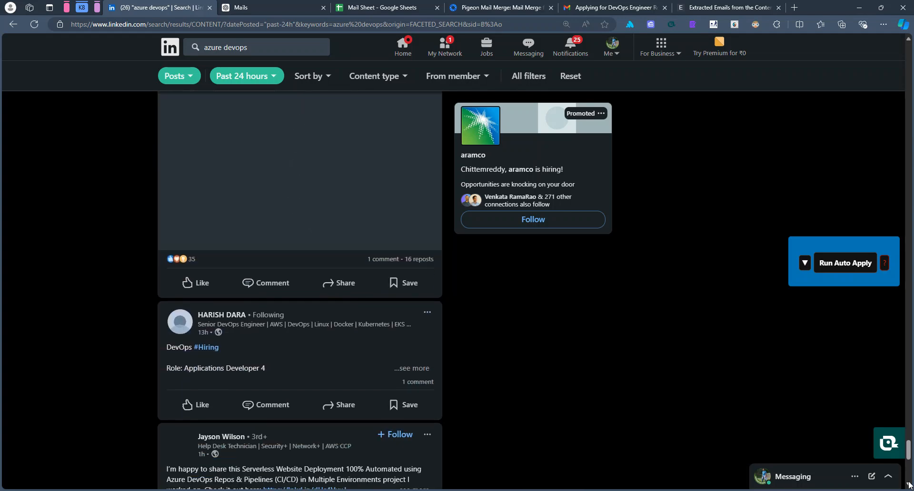
scroll(909, 485, "down", 10)
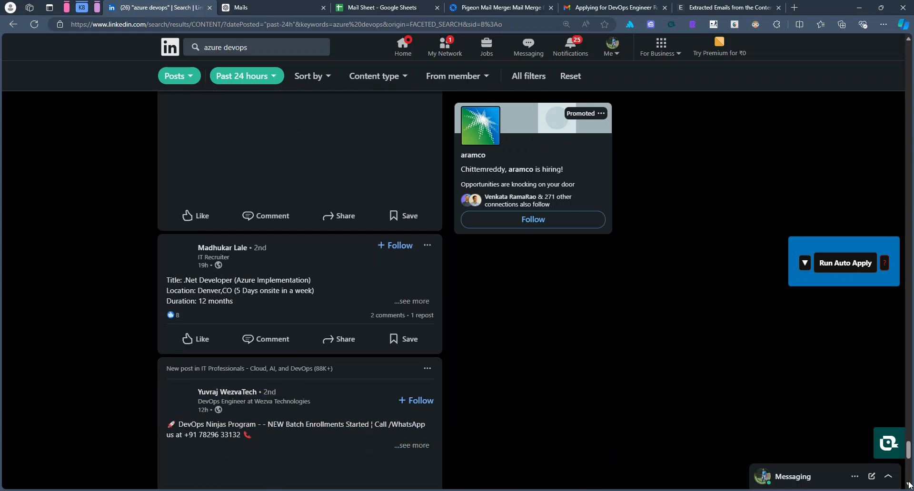
key("ctrl+a")
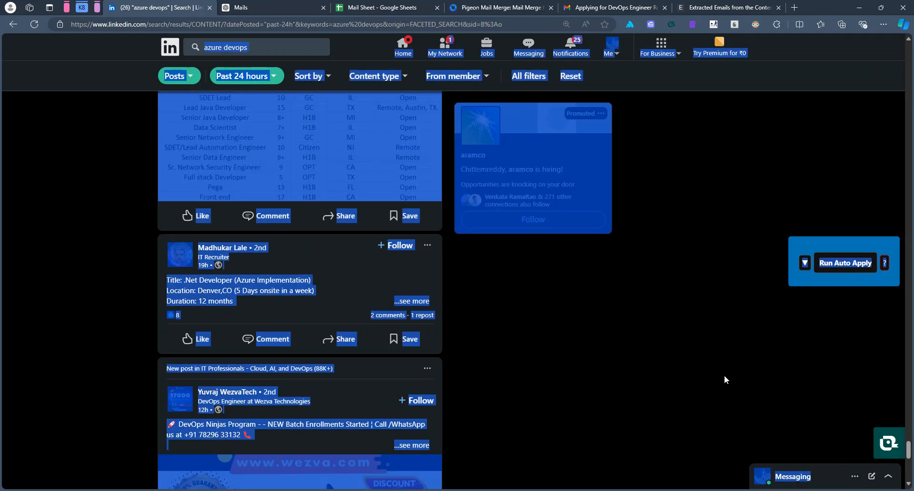
Switch to the Email Extractor, replace its content with the copied LinkedIn page text, and extract the email addresses.
left_click(719, 5)
left_click(323, 135)
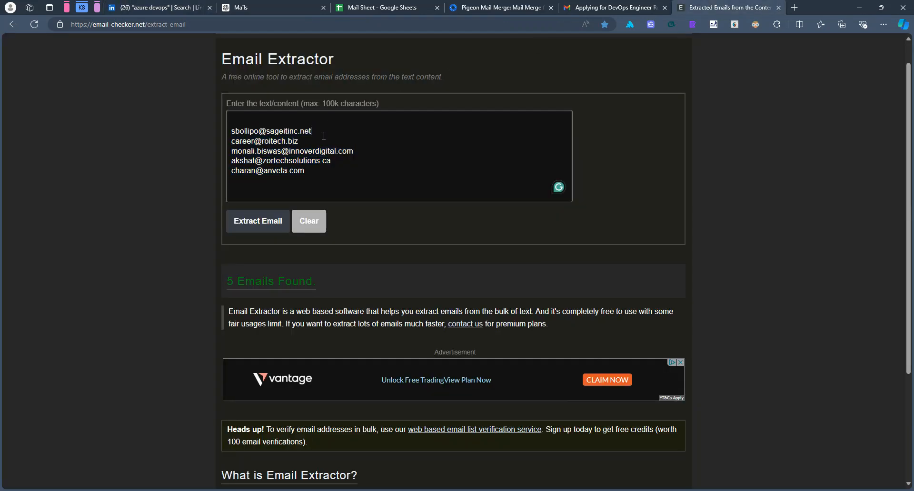
key("ctrl+a")
key("Delete")
key("ctrl+v")
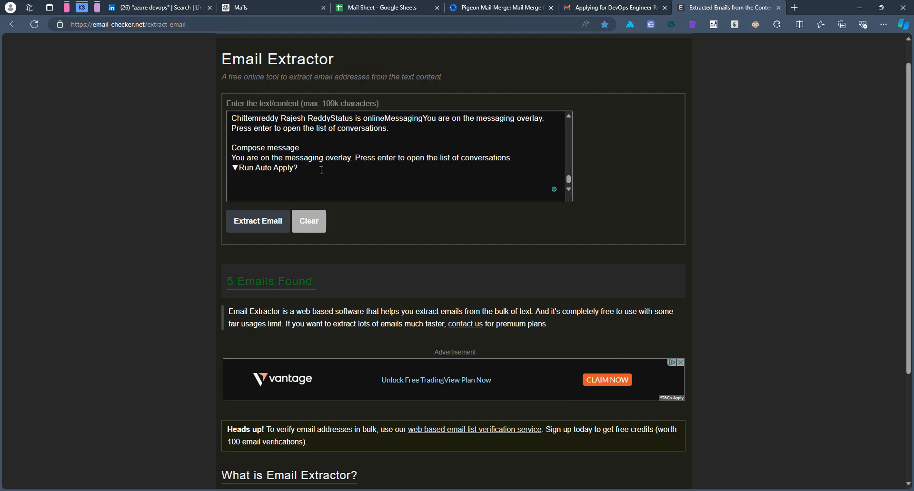
left_click(252, 222)
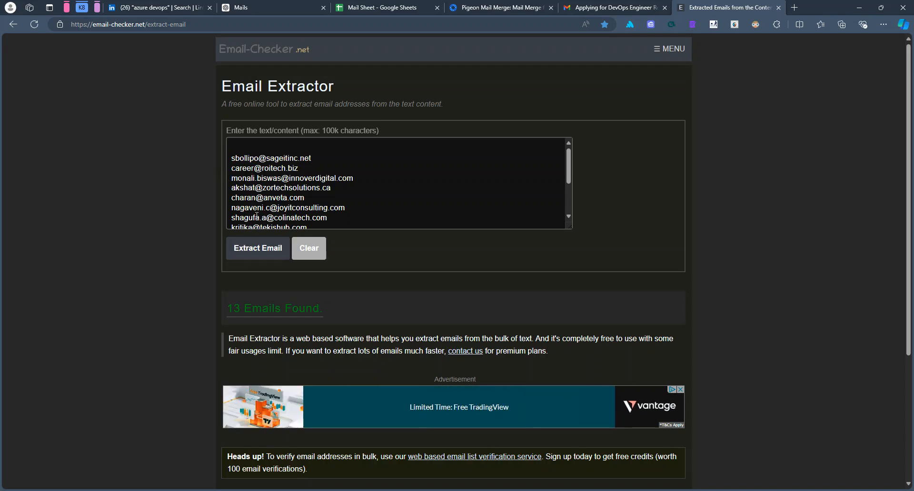
Try to bring the newly extracted addresses into the Mail Sheet, pasting over the Email Address column from B2.
left_click_drag(238, 161, 364, 206)
left_click(365, 206)
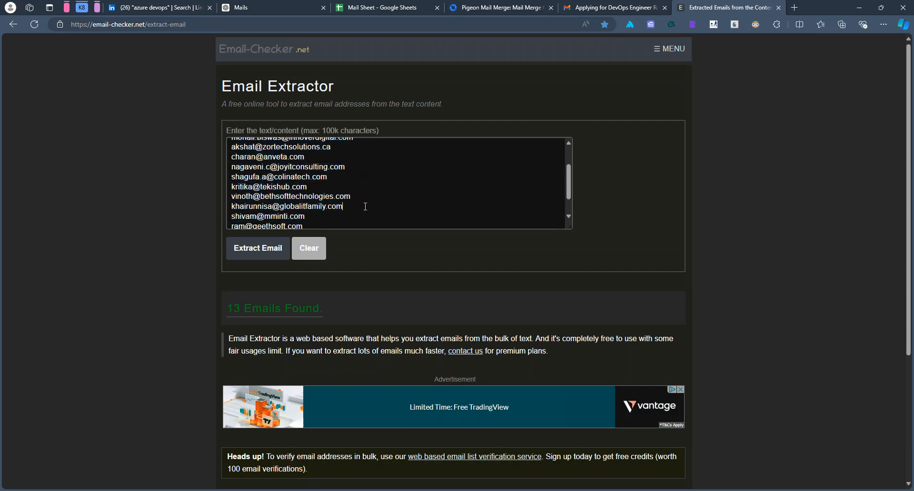
left_click(358, 5)
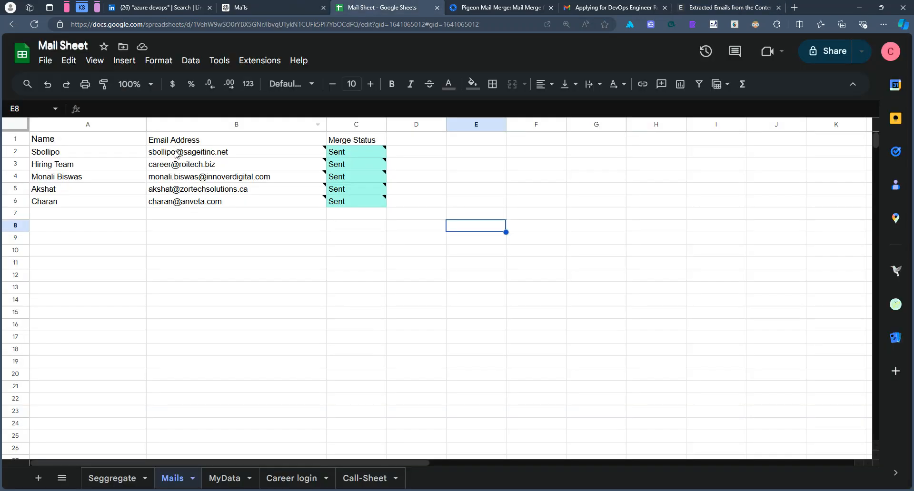
left_click_drag(177, 152, 199, 215)
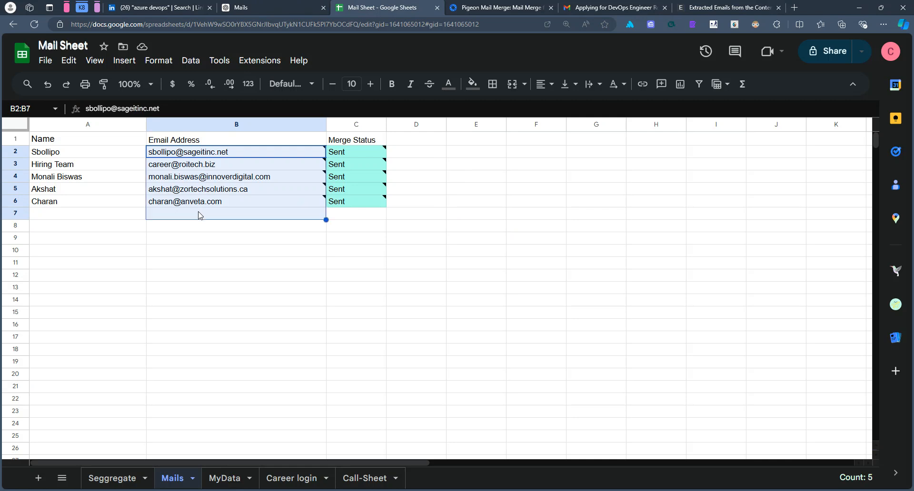
key("ctrl+v")
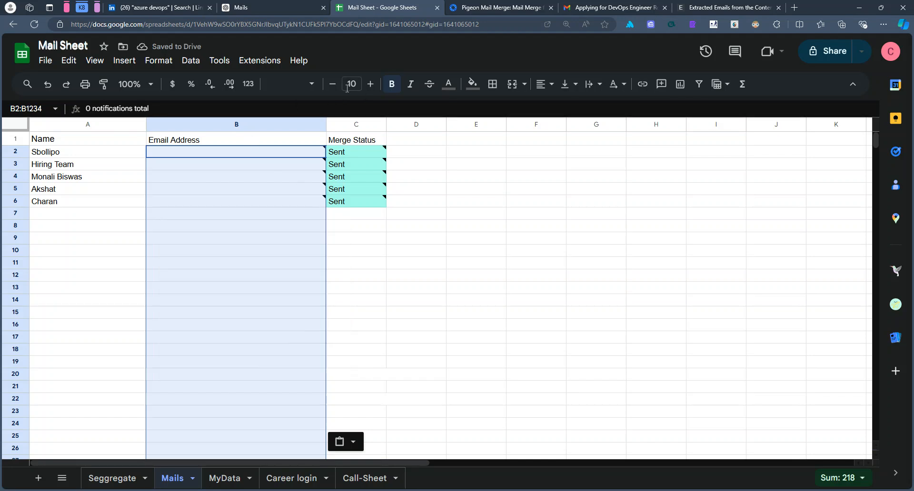
Try a different text colour on the pasted Email Address cells and undo it.
left_click(448, 85)
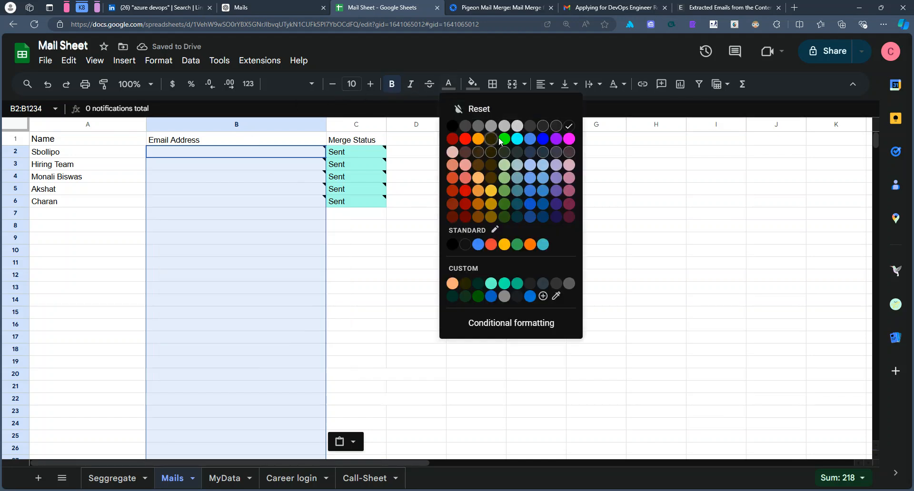
left_click(516, 167)
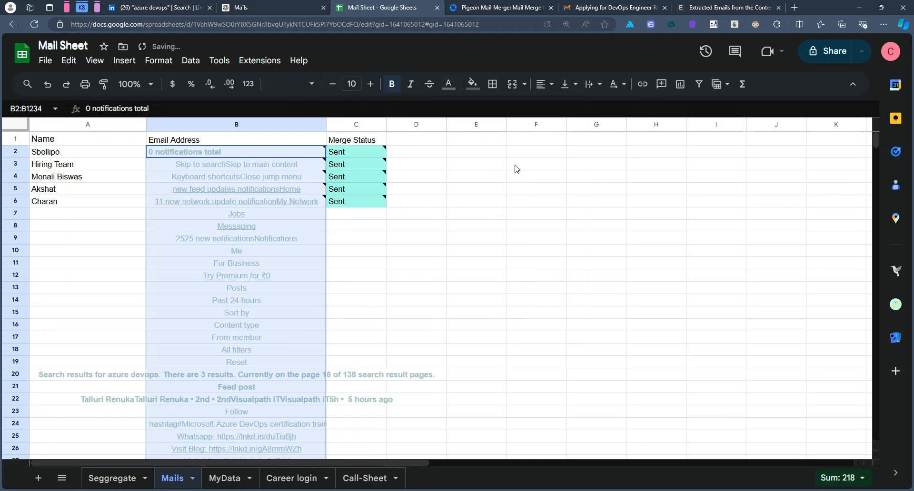
key("ctrl+z")
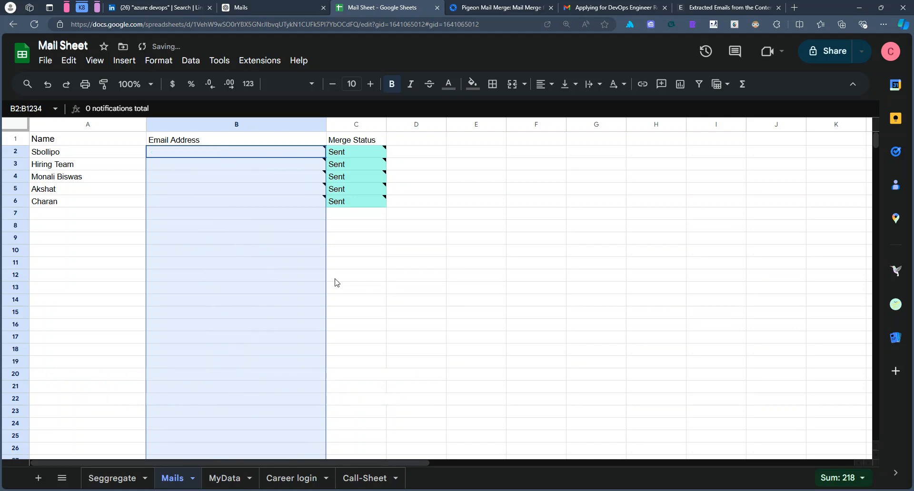
Return to the Email Extractor, copy the complete list of extracted addresses, and switch back to the Mail Sheet.
left_click(728, 6)
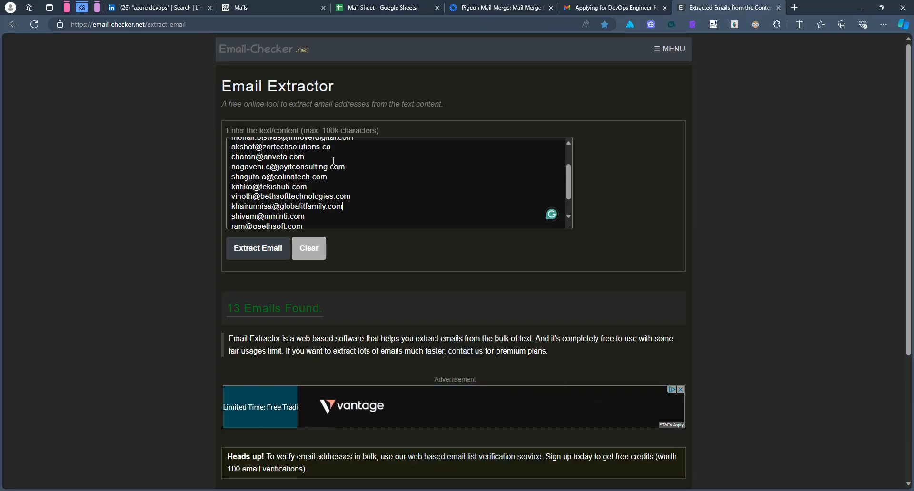
left_click(326, 188)
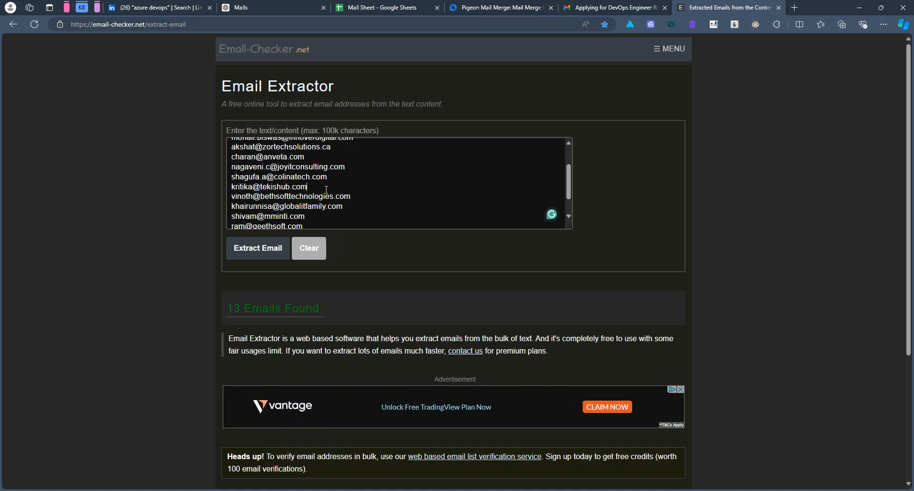
key("ctrl+a")
left_click(337, 3)
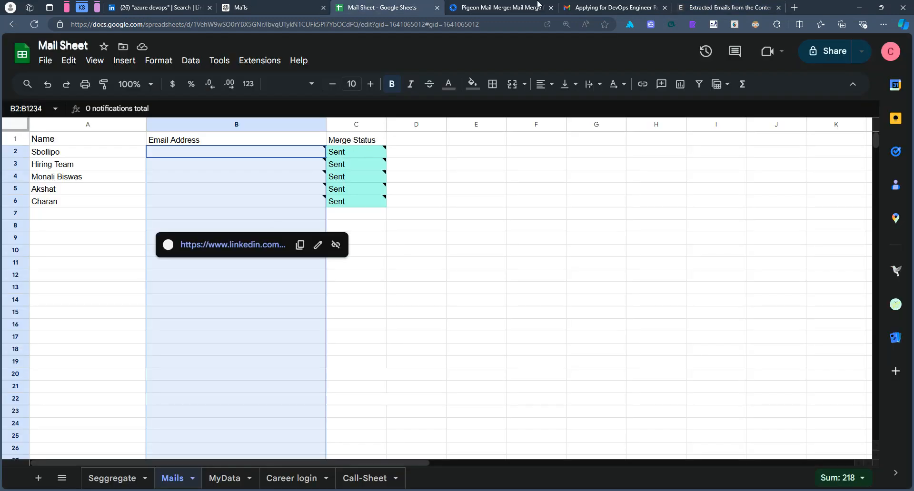
Check the selected addresses in the Email Extractor, return to the Mail Sheet, and close its browser tab.
left_click(714, 3)
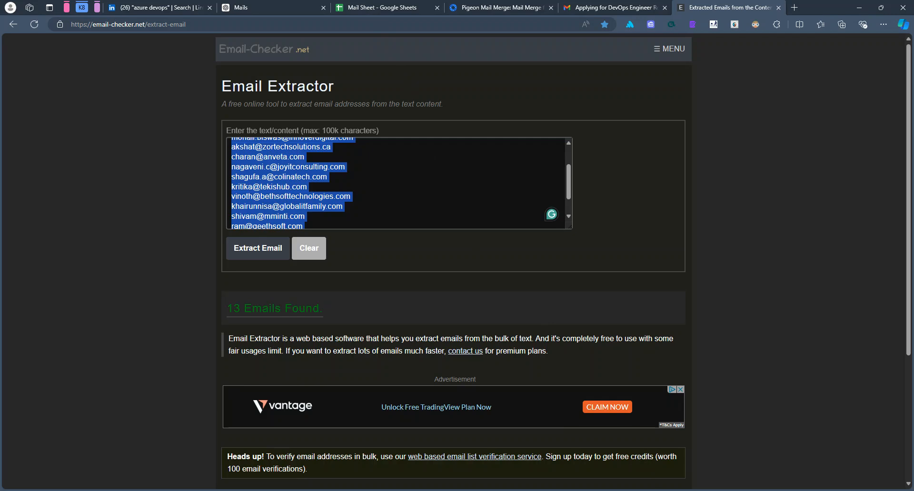
key("ctrl+shift+Tab")
key("ctrl+shift+Tab")
key("ctrl+shift+Tab")
key("ctrl+w")
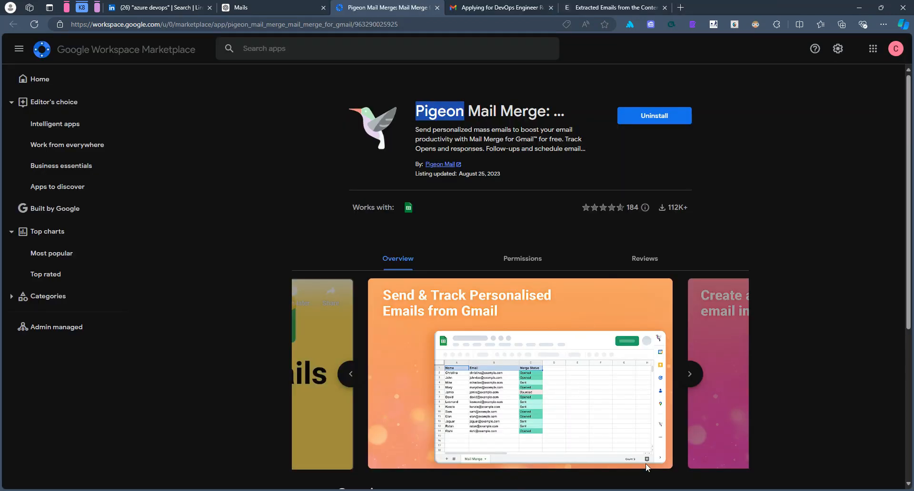